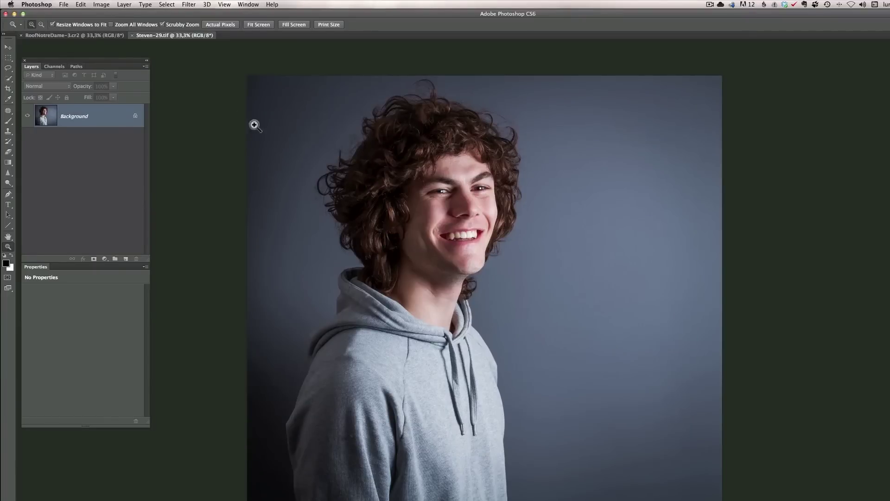
- Drag the Notre Dame night photo into Steven-29.tif as a new layer
click(109, 37)
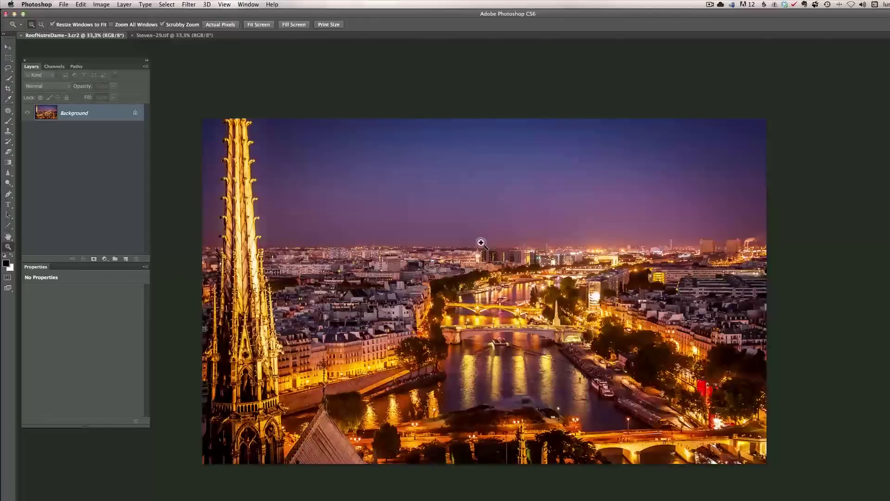
click(7, 47)
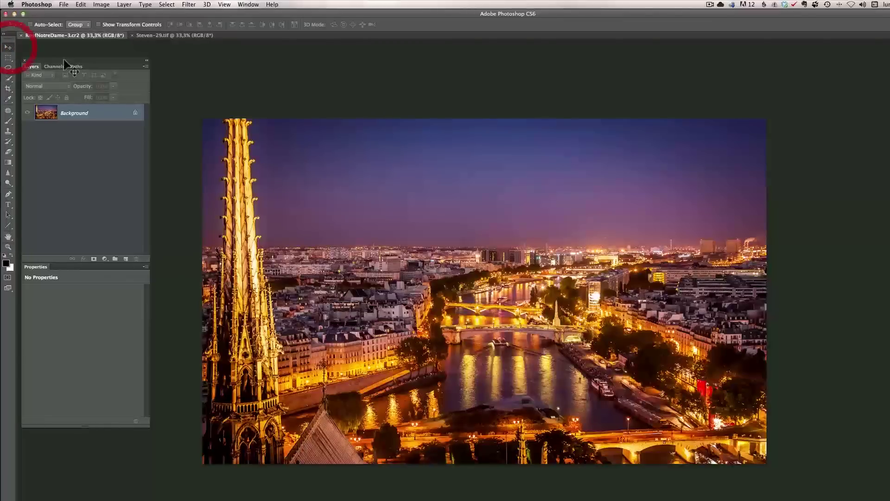
mouse_move(450, 217)
mouse_down()
mouse_move(213, 89)
mouse_move(155, 36)
mouse_move(459, 250)
mouse_up()
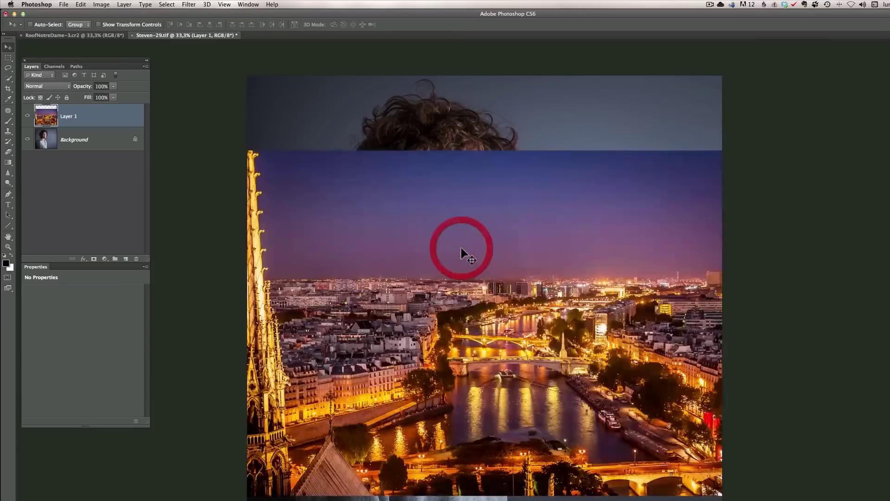
- Unlock the portrait as Layer 0 and stack it above the Paris Layer 1
drag(89, 121, 136, 258)
click(112, 145)
drag(112, 144, 103, 110)
click(27, 116)
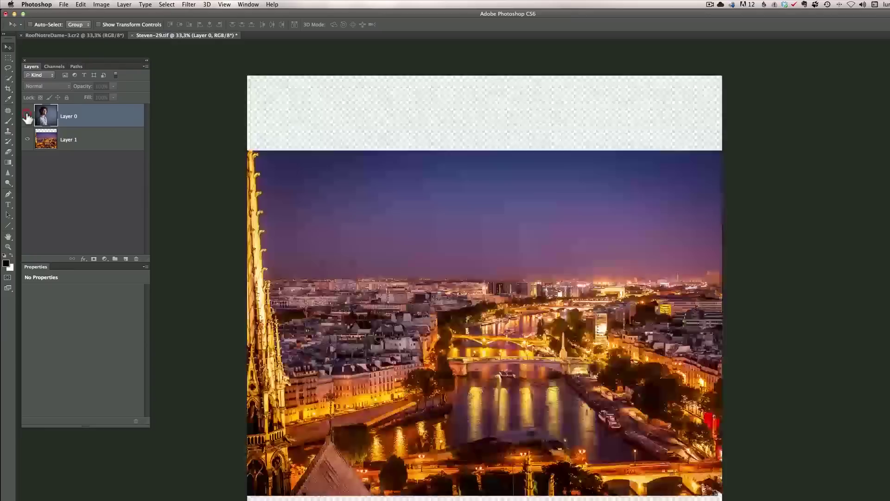
click(28, 116)
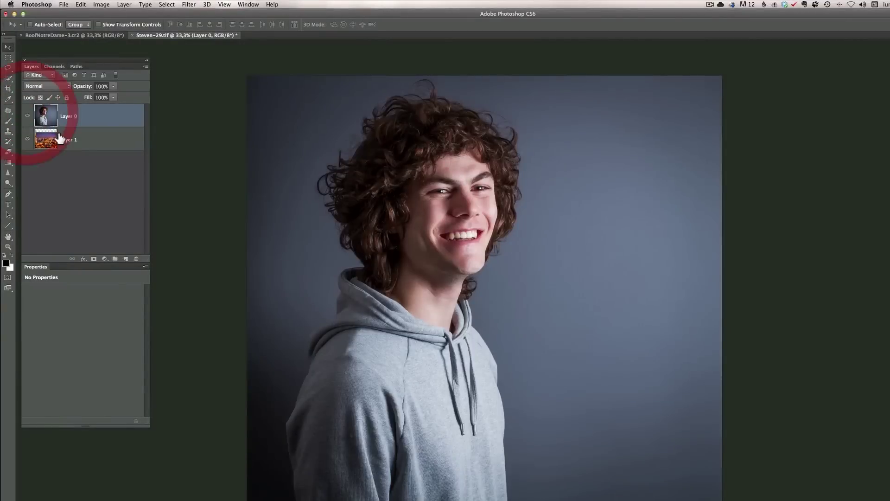
- Quick-select the man's hair, face and hoodie, subtracting background beside the hair
click(87, 117)
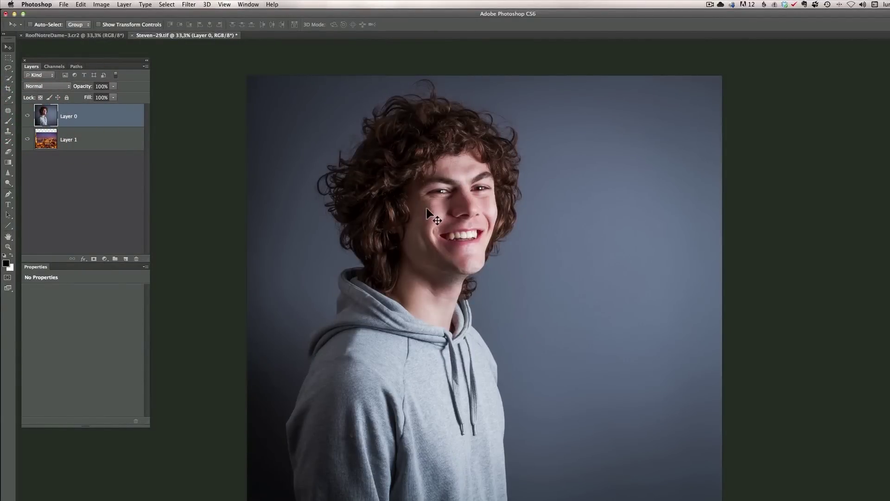
click(8, 79)
click(49, 77)
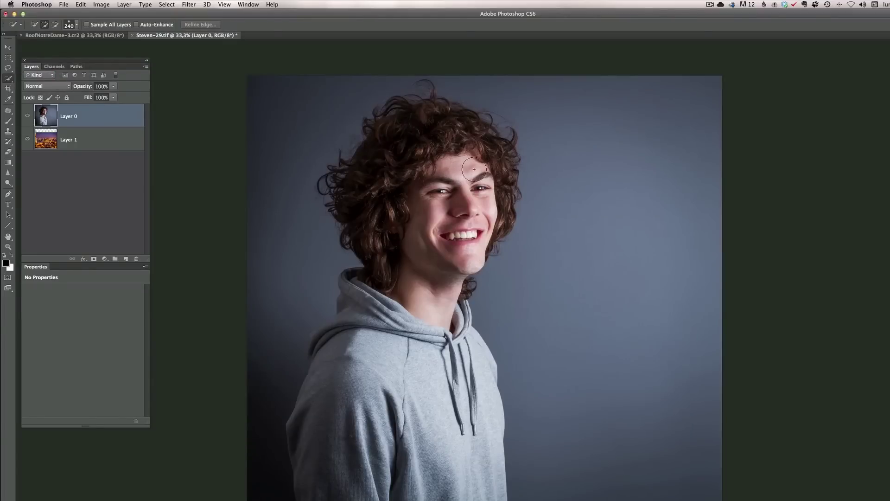
mouse_move(431, 143)
mouse_down()
mouse_move(394, 170)
mouse_move(441, 249)
mouse_up()
mouse_move(392, 348)
mouse_down()
mouse_move(357, 374)
mouse_move(337, 410)
mouse_move(349, 423)
mouse_move(460, 426)
mouse_up()
mouse_move(463, 126)
mouse_down()
mouse_move(484, 145)
mouse_move(493, 173)
mouse_move(485, 232)
mouse_up()
key(alt)
mouse_move(316, 118)
mouse_down()
mouse_move(336, 95)
mouse_move(278, 171)
mouse_move(285, 233)
mouse_move(250, 414)
mouse_move(268, 487)
mouse_move(260, 472)
mouse_up()
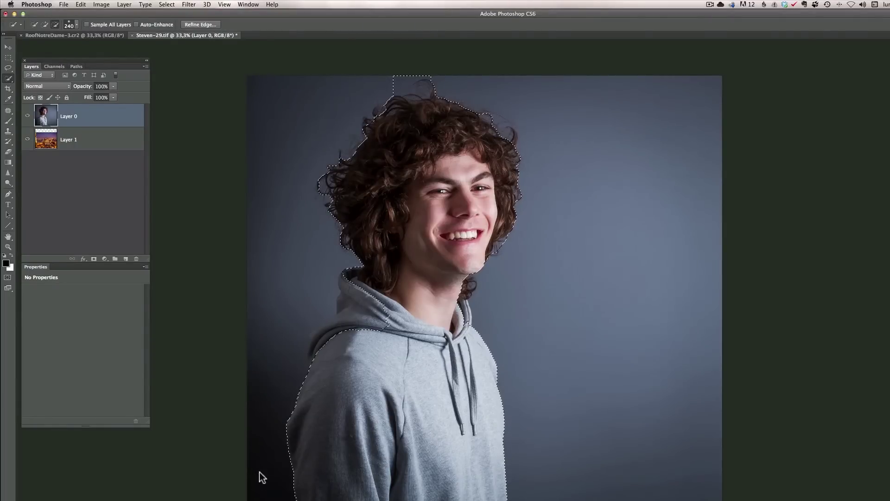
mouse_move(329, 358)
mouse_down()
mouse_move(321, 344)
mouse_move(373, 308)
mouse_move(371, 327)
mouse_move(359, 321)
mouse_up()
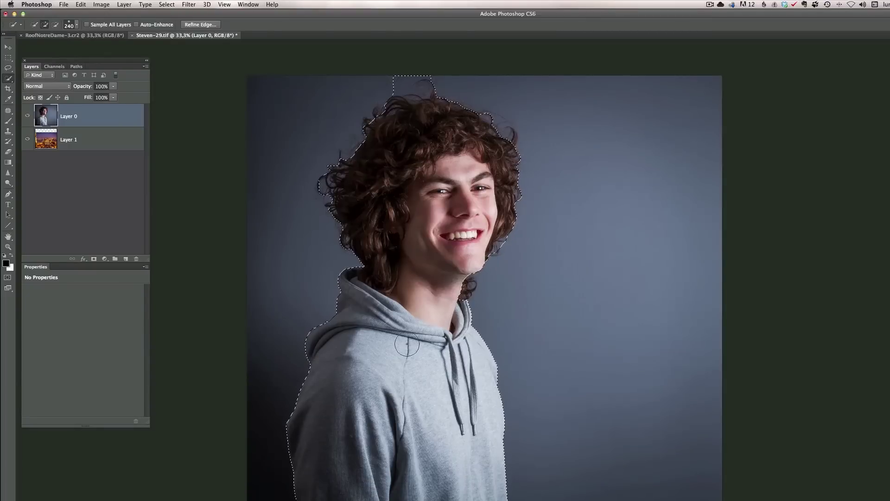
- Zoom in with a smaller brush to clean up the shoulder and area above the hair
key(z)
click(367, 341)
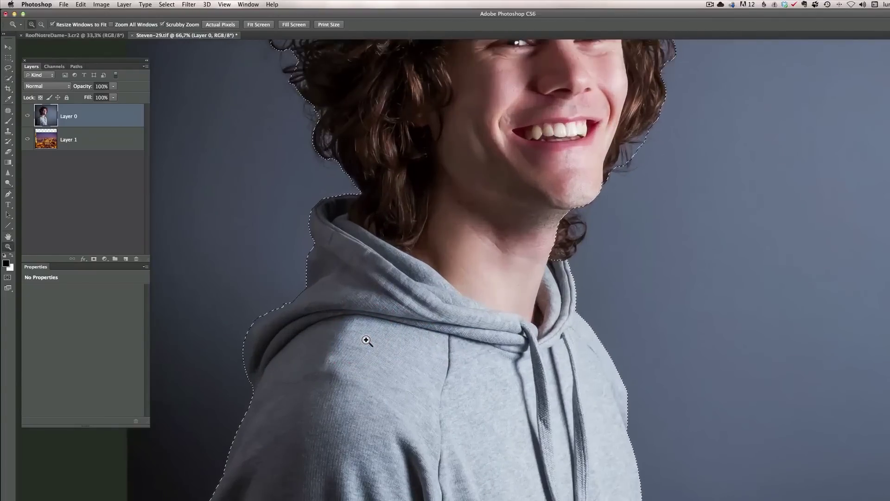
key(w)
drag(362, 340, 354, 333)
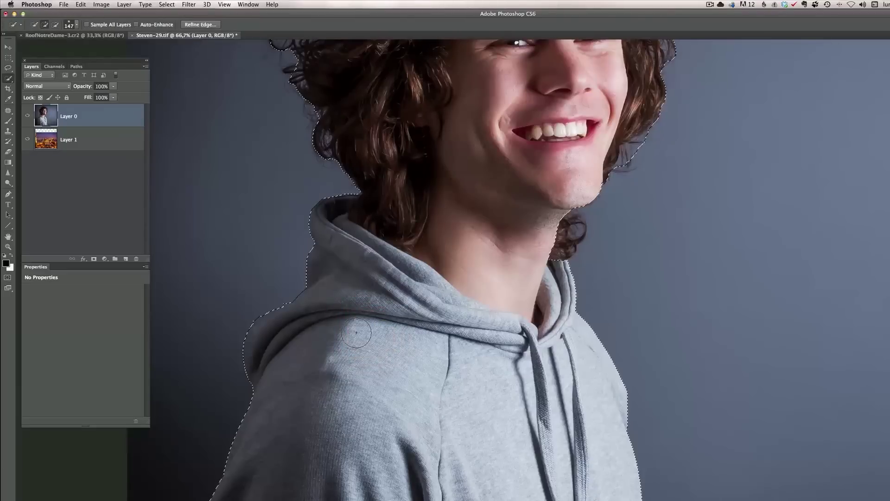
drag(555, 402, 552, 283)
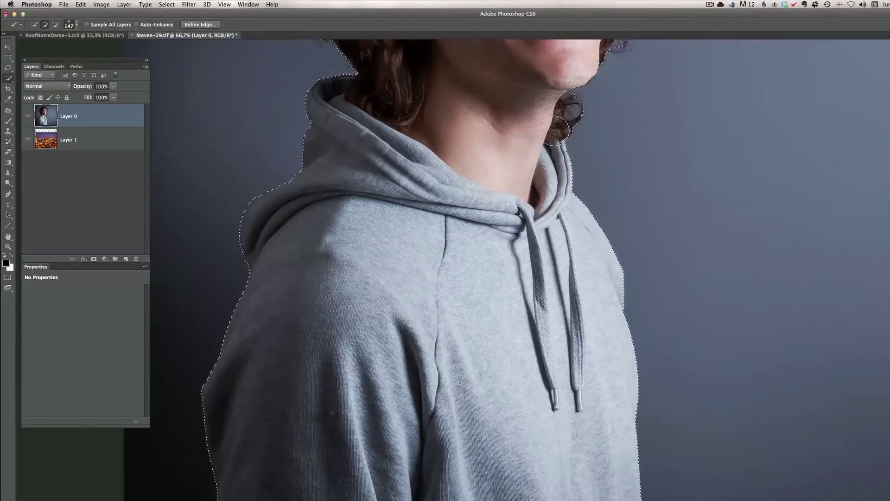
mouse_move(580, 431)
mouse_down()
mouse_move(582, 310)
mouse_move(600, 427)
mouse_up()
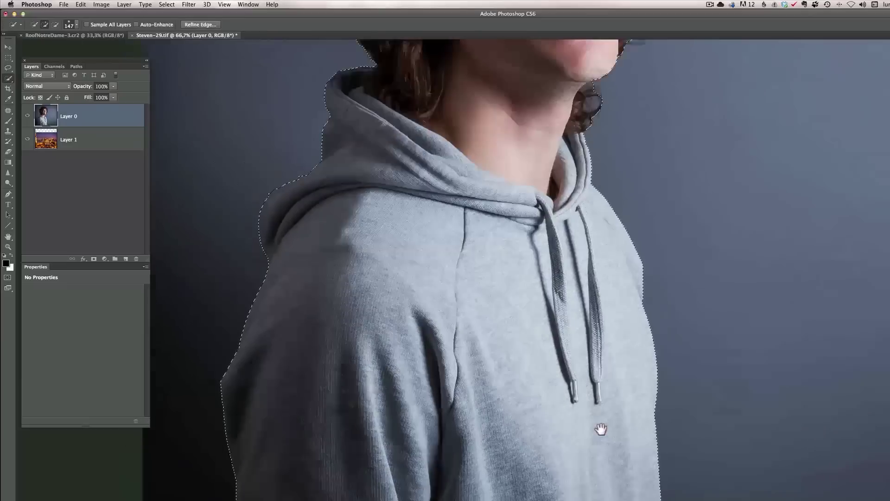
drag(537, 260, 547, 343)
mouse_move(510, 149)
mouse_down()
mouse_move(510, 225)
mouse_move(533, 181)
mouse_move(441, 364)
mouse_up()
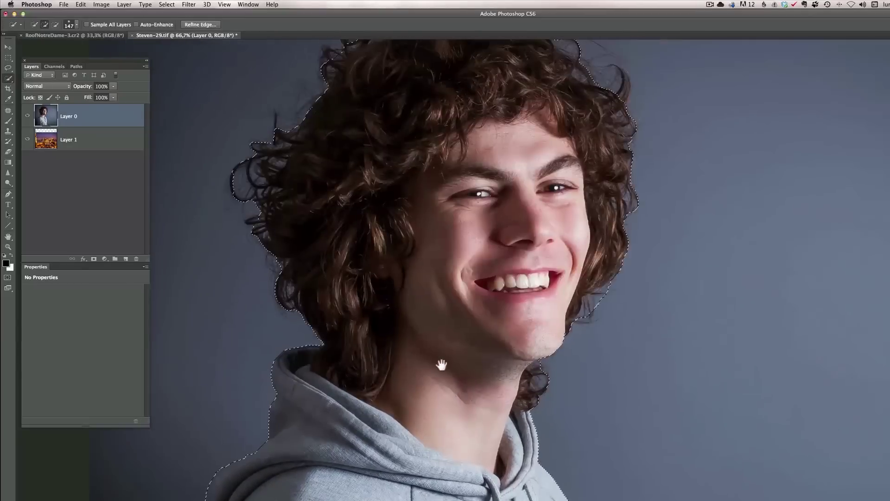
drag(491, 195, 461, 285)
mouse_move(354, 52)
mouse_down()
mouse_move(347, 50)
mouse_move(402, 52)
mouse_up()
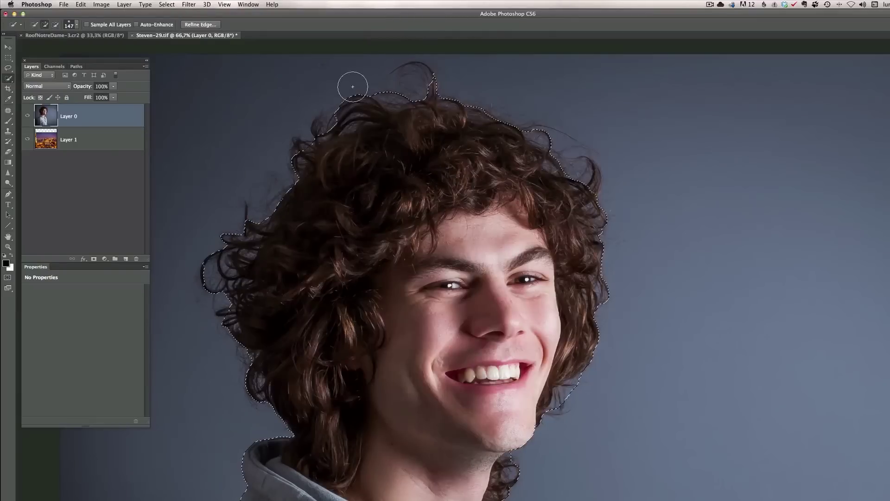
key(z)
alt+click(449, 338)
alt+click(437, 328)
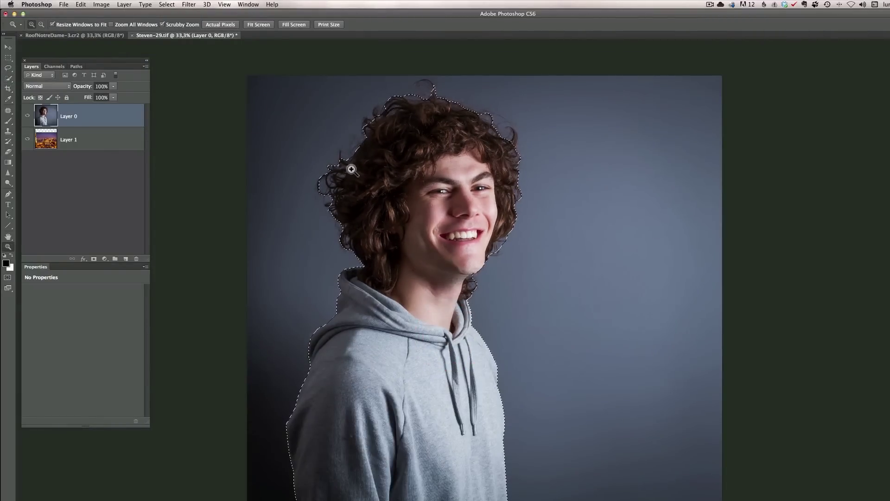
- Save the selection as a channel named Steven
click(167, 5)
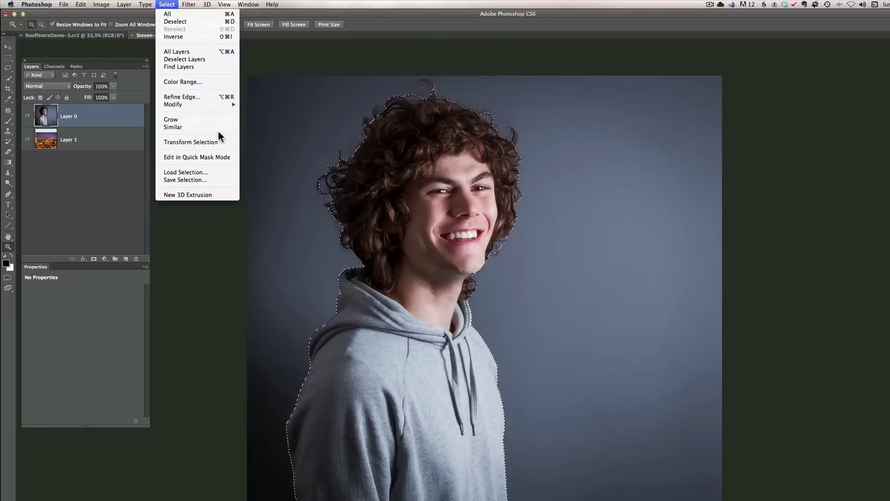
click(219, 179)
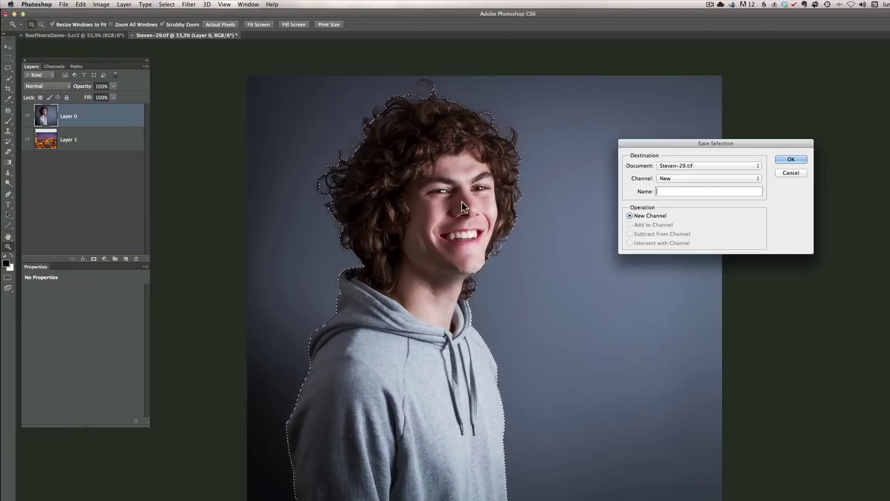
text(Steven)
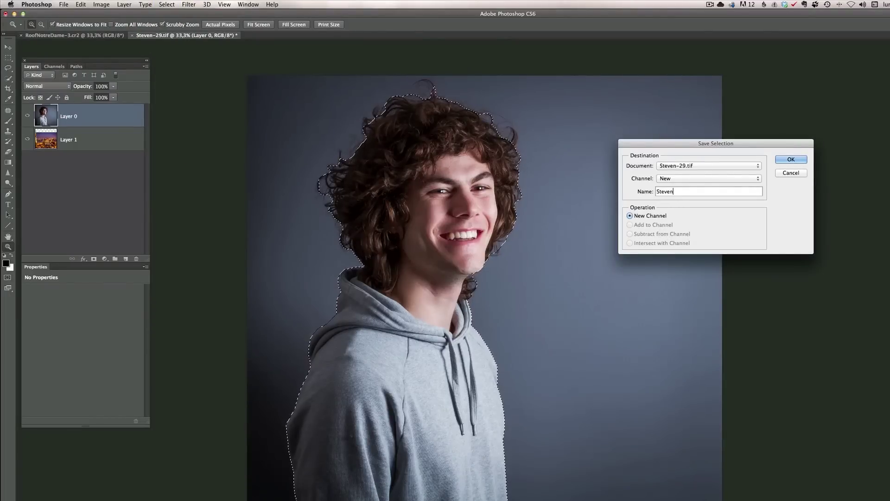
key(Return)
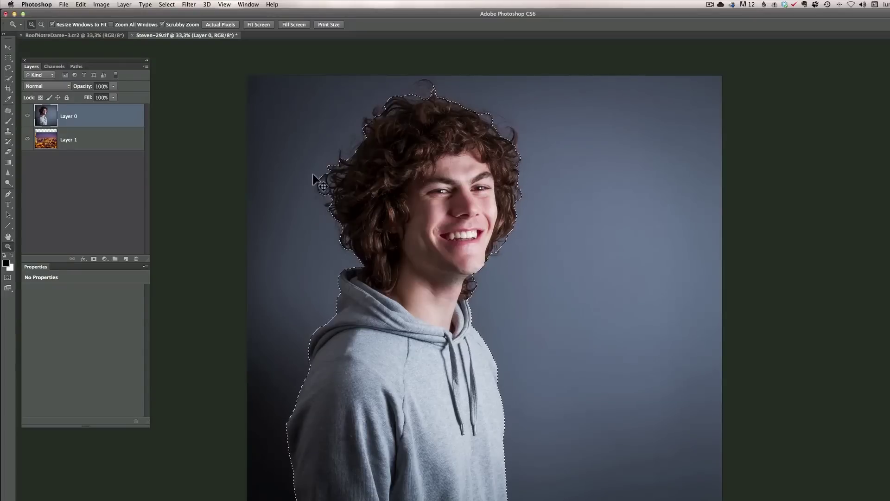
- Deselect, hide the portrait layer and make the Paris layer active
key(cmd+d)
click(27, 116)
click(84, 141)
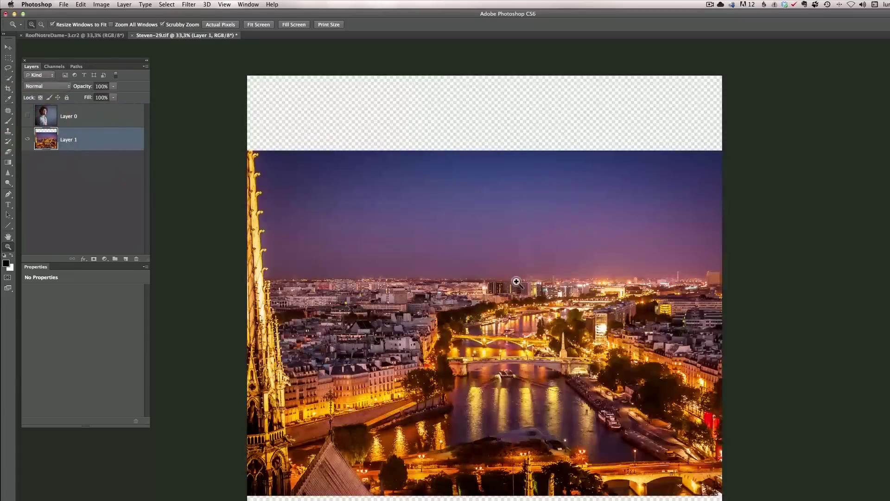
- Apply a Field Blur of about 93 px with Light Bokeh raised to 82%
click(189, 5)
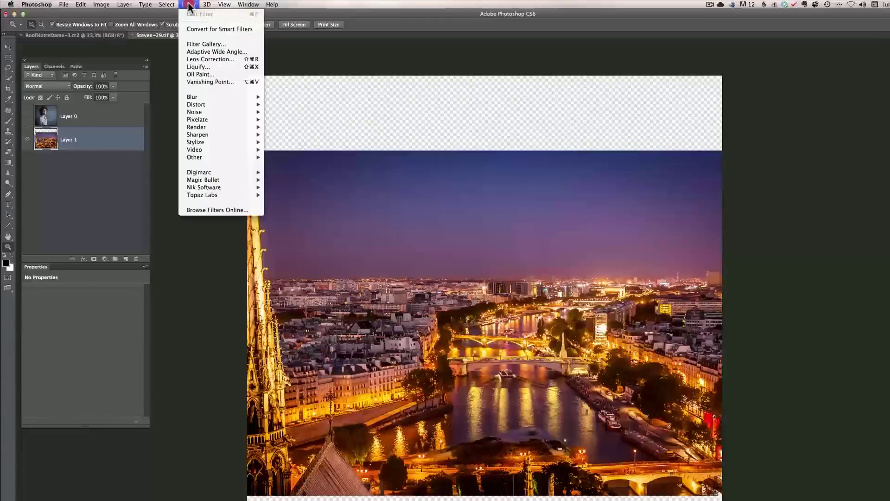
mouse_move(221, 96)
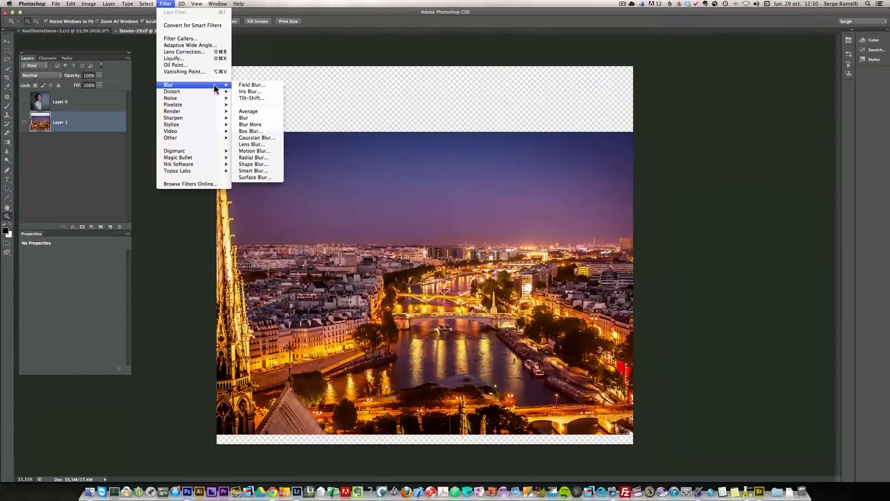
click(268, 85)
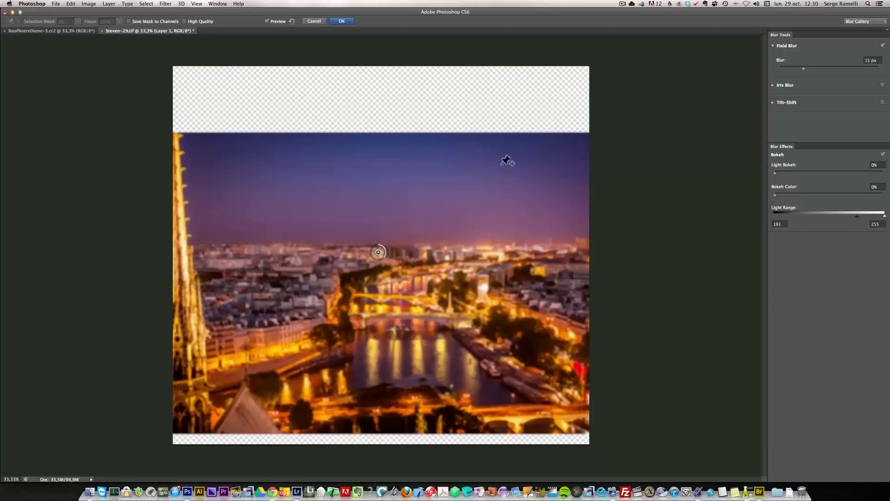
click(817, 68)
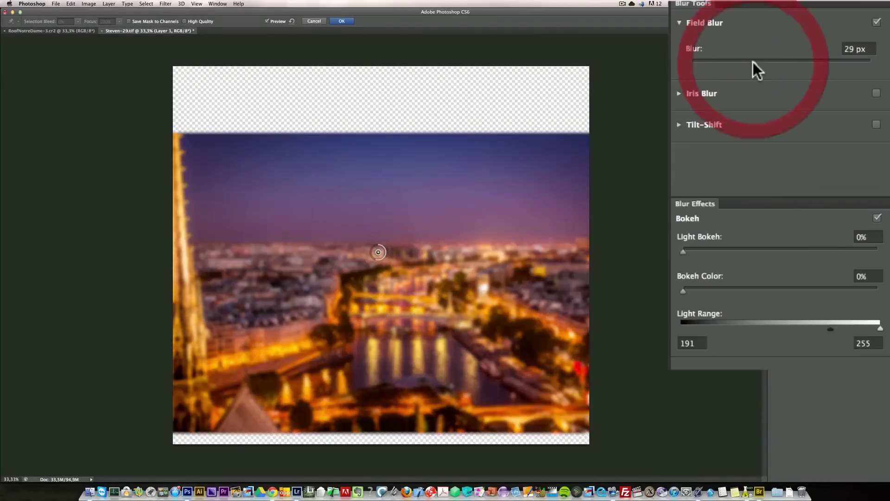
click(829, 66)
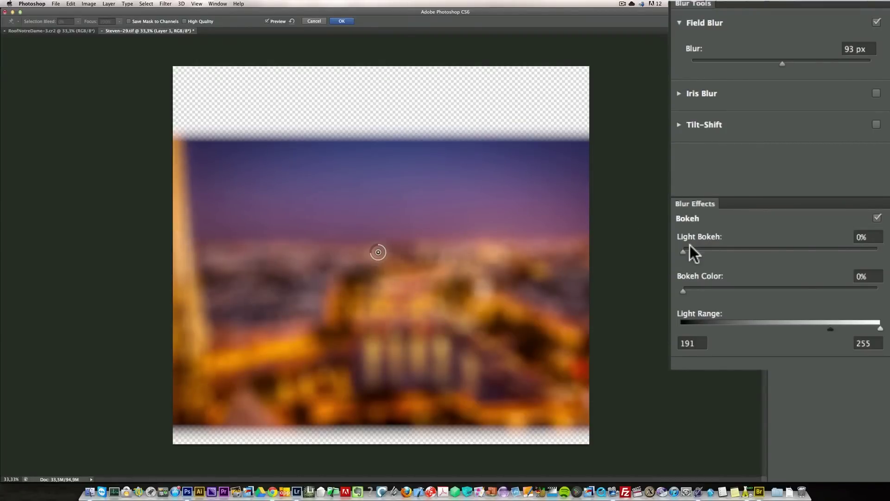
click(718, 249)
click(769, 246)
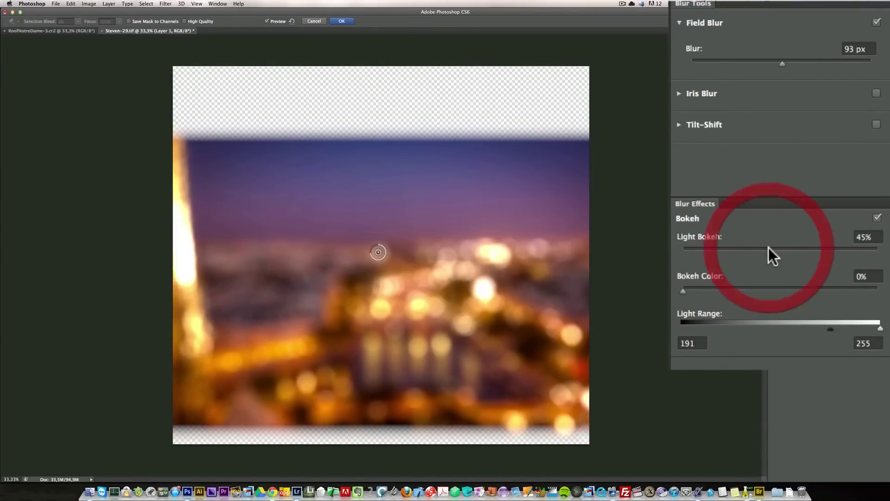
click(797, 247)
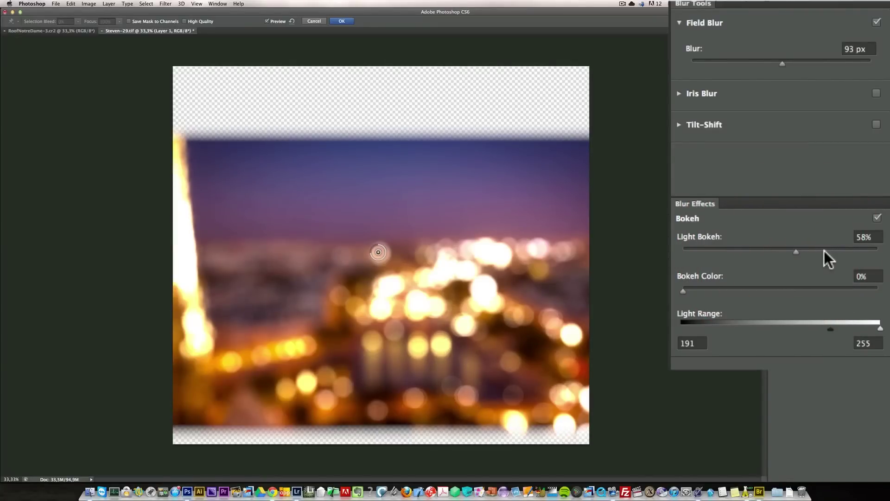
click(821, 250)
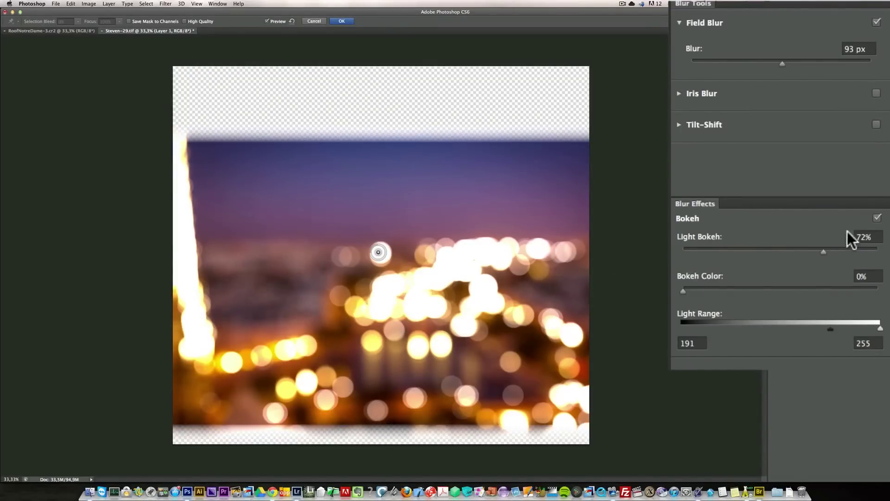
click(841, 250)
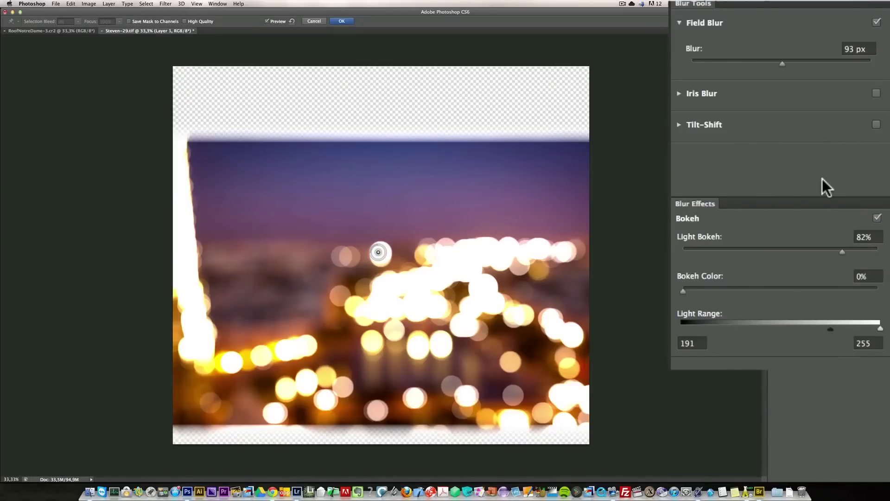
- Settle the blur at 135 px, narrow Light Range to 242–255, and apply
click(805, 60)
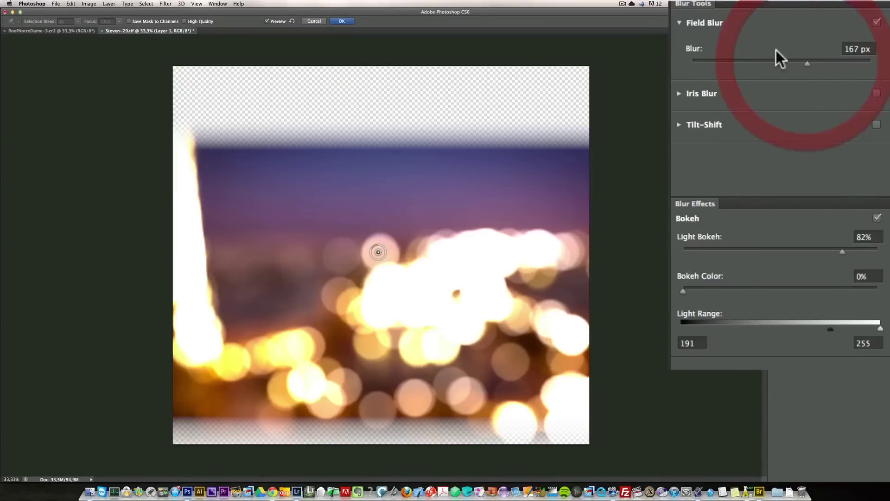
click(795, 62)
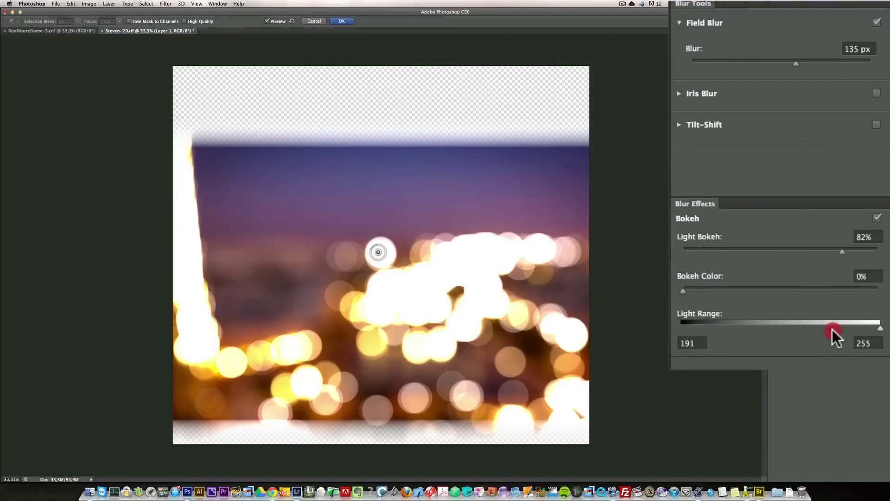
drag(833, 329, 871, 333)
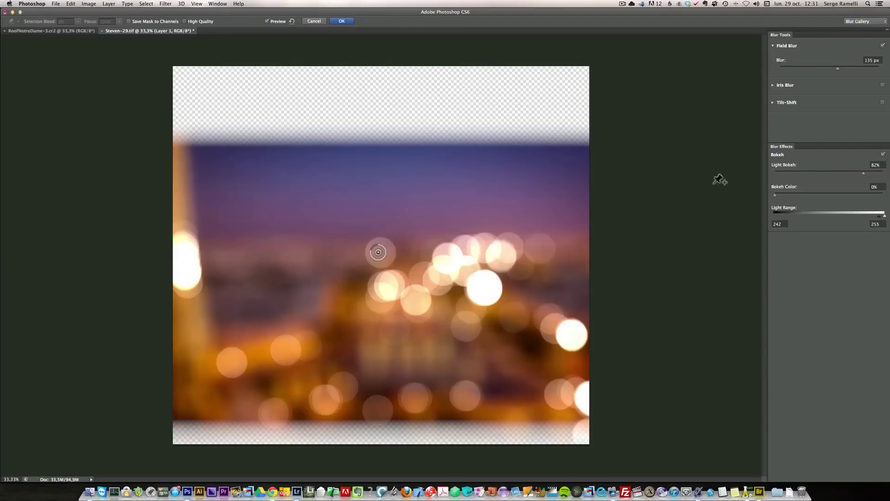
click(340, 21)
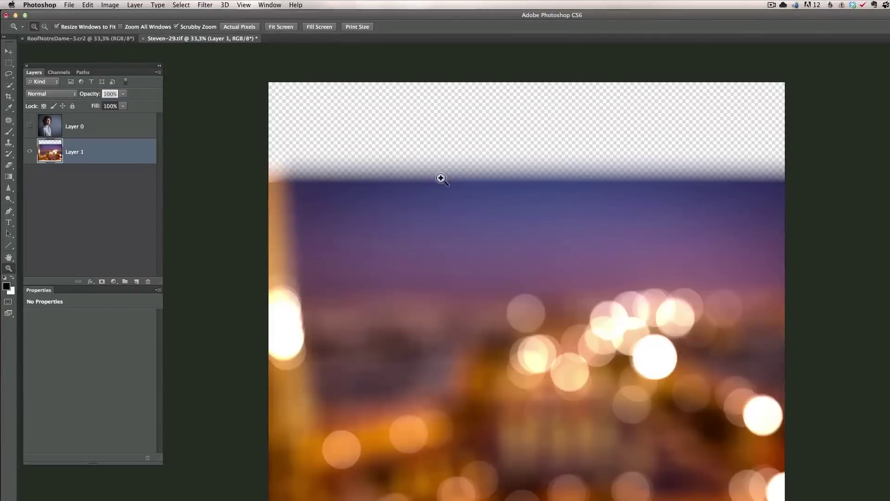
- Scale the Paris background layer up to about 145% so it fills the canvas
alt+click(509, 344)
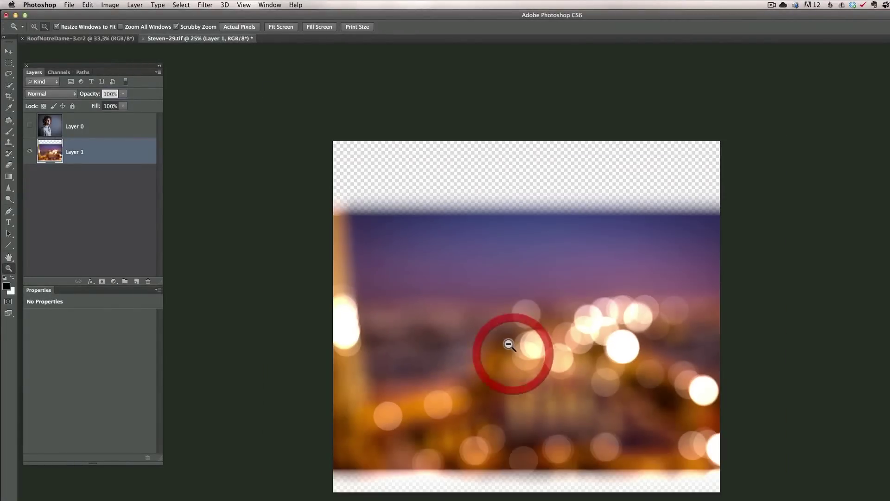
key(super+t)
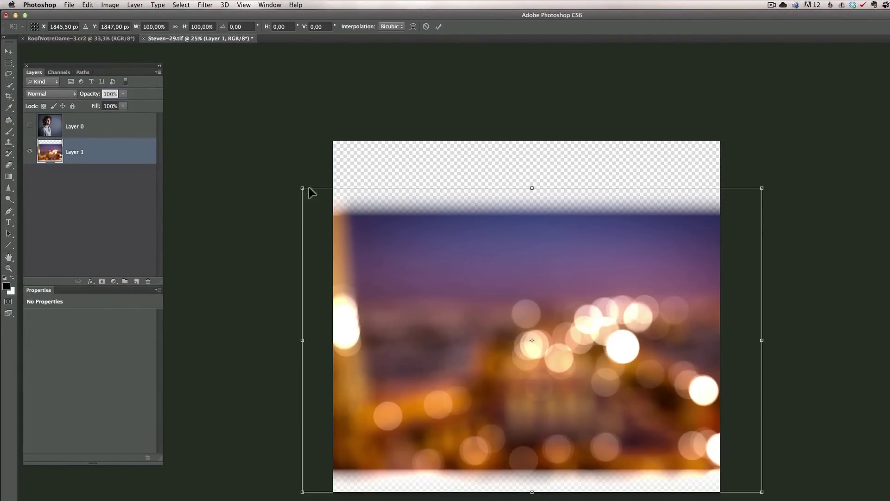
drag(301, 187, 248, 80)
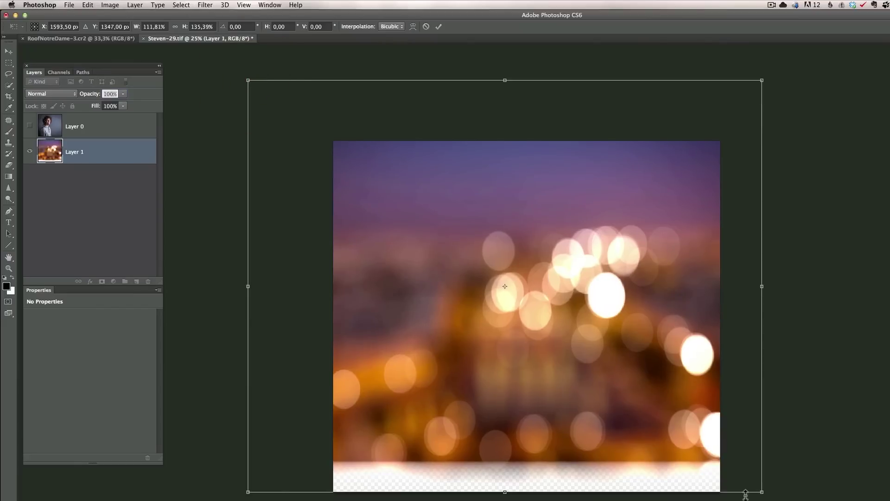
drag(762, 492, 823, 500)
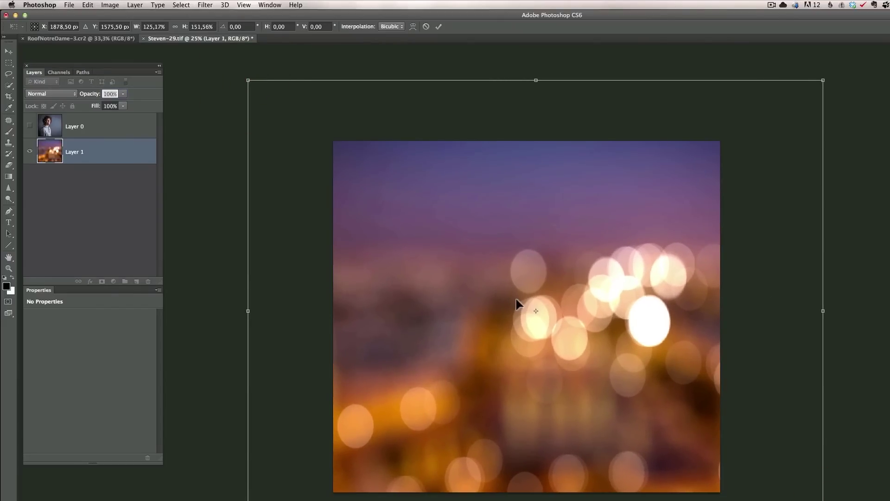
key(Return)
key(z)
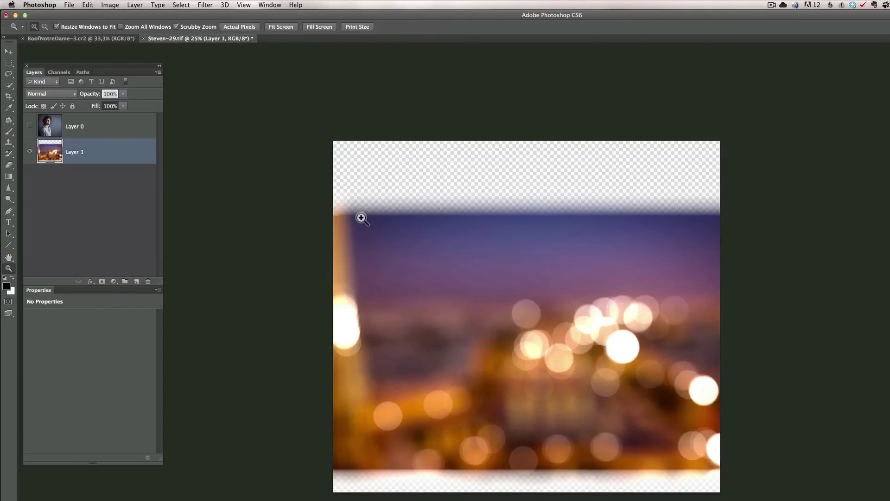
key(ctrl+t)
drag(301, 186, 174, 102)
click(224, 35)
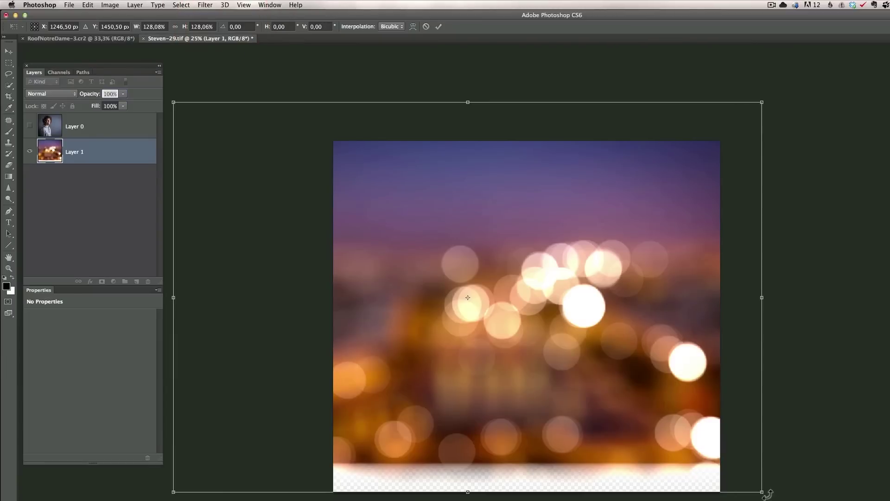
drag(762, 492, 839, 500)
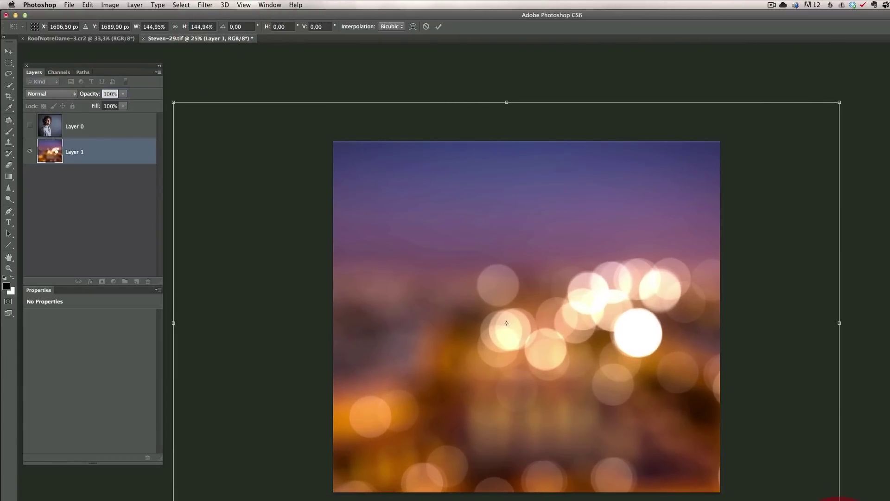
key(Return)
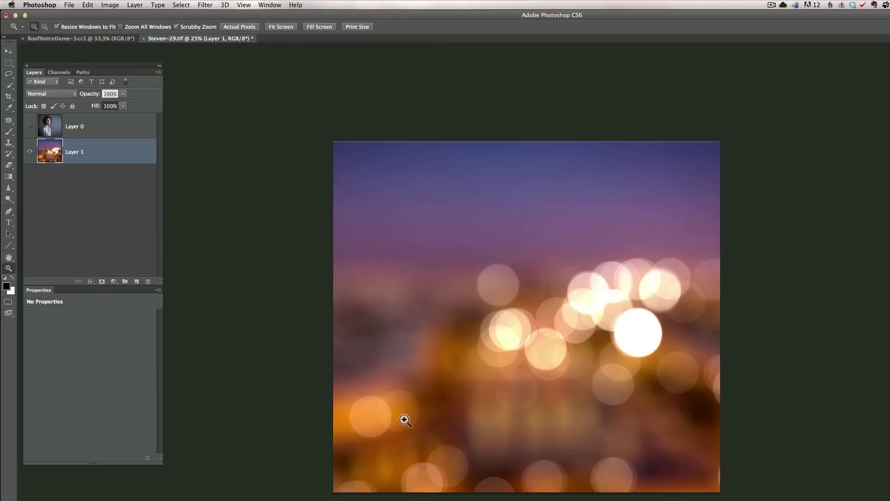
click(97, 133)
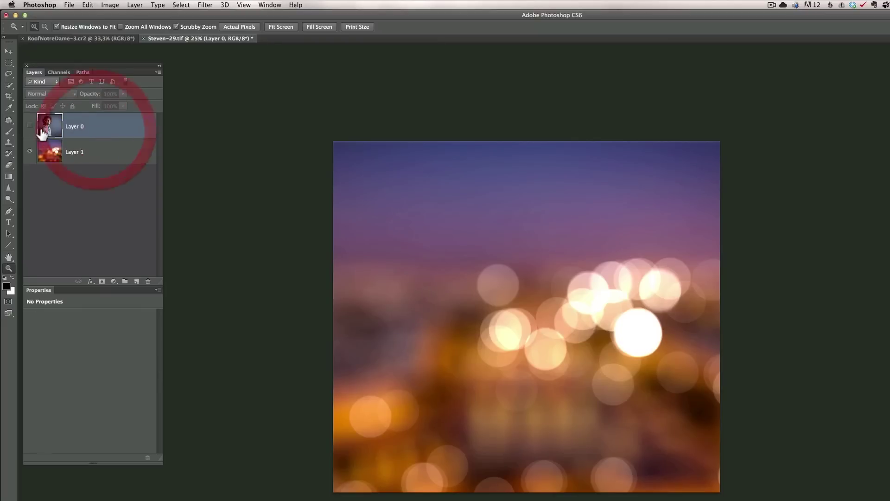
click(29, 125)
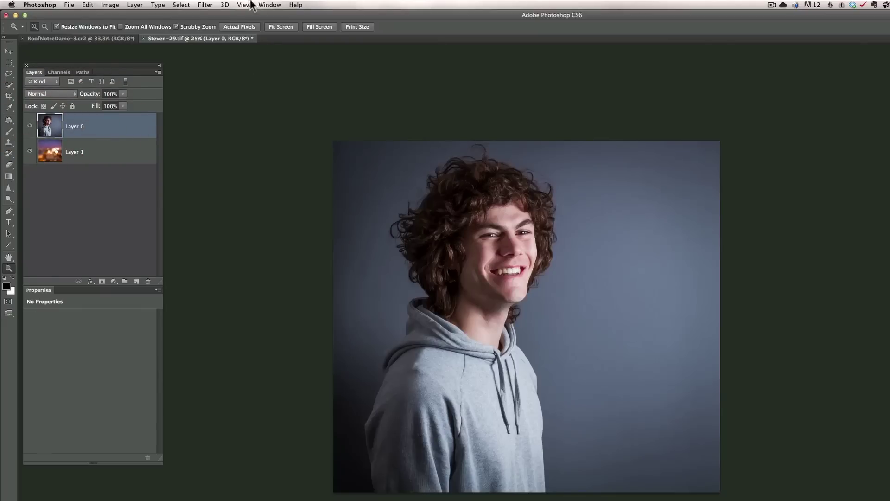
click(181, 6)
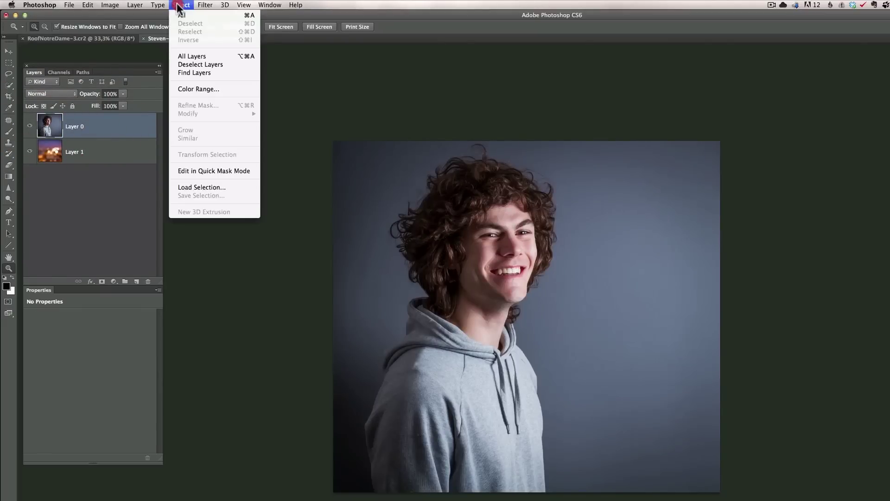
click(215, 187)
click(513, 271)
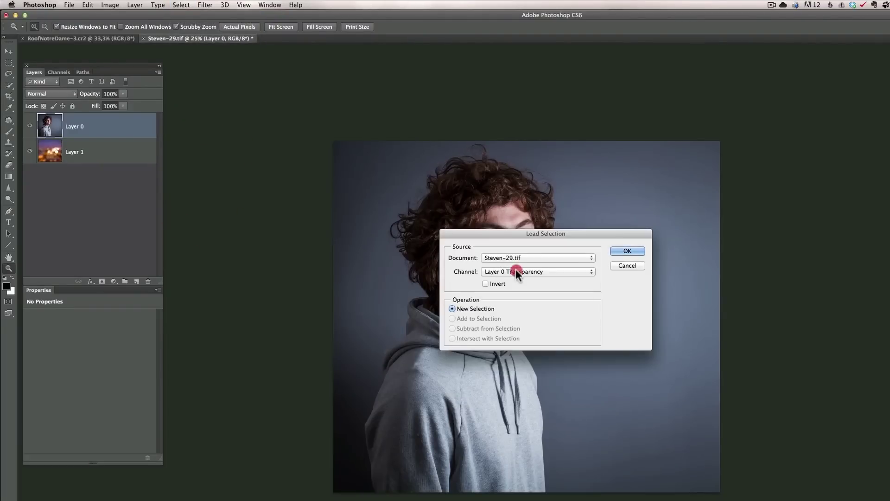
- Load the saved Steven channel as a selection and launch Refine Edge
click(516, 285)
click(627, 251)
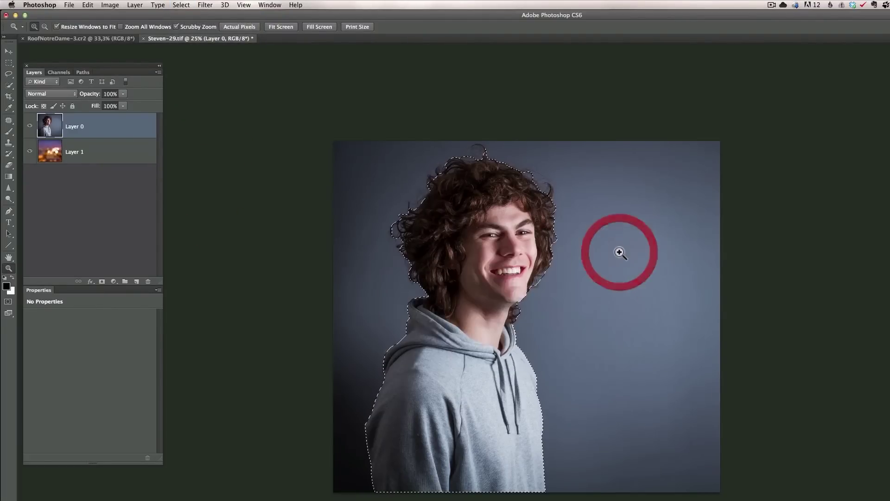
drag(9, 86, 60, 85)
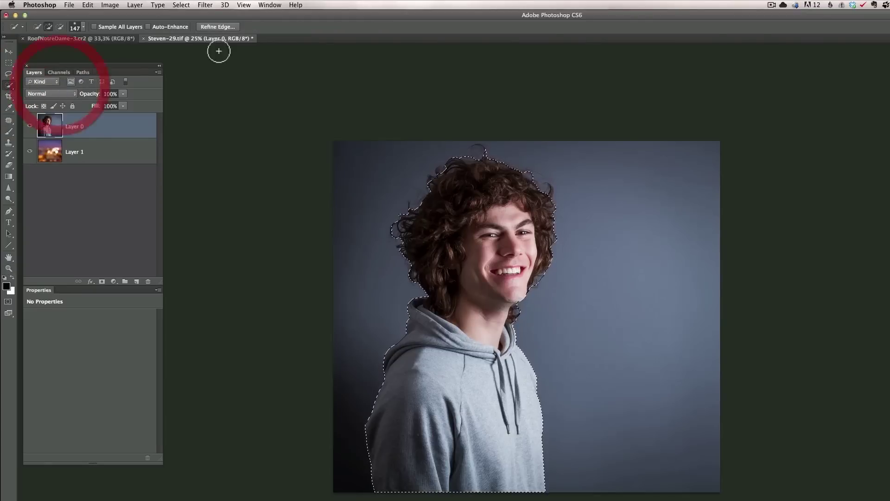
click(221, 26)
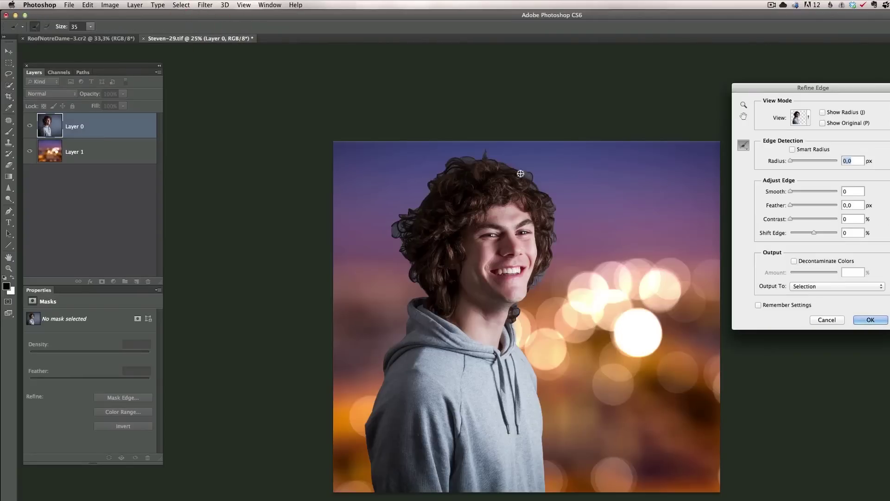
- Preview the cutout in Marching Ants, Overlay, On Black, On White, ending on On Layers
click(802, 121)
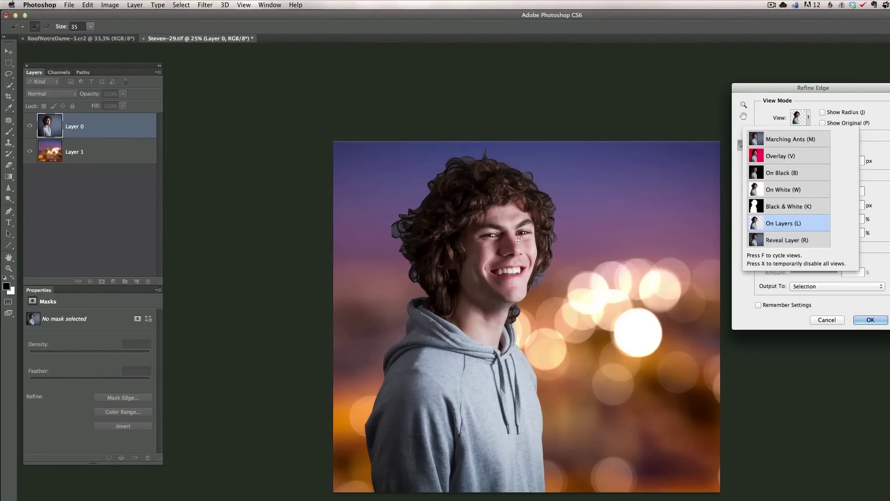
click(795, 140)
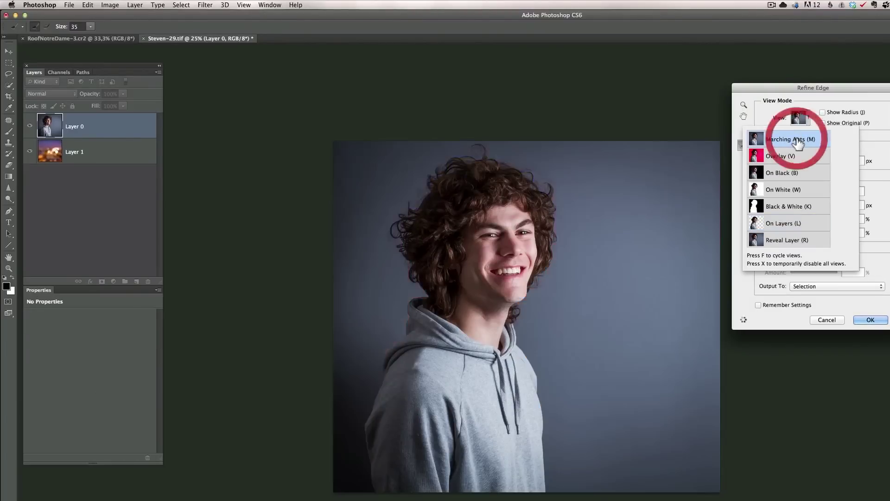
click(800, 158)
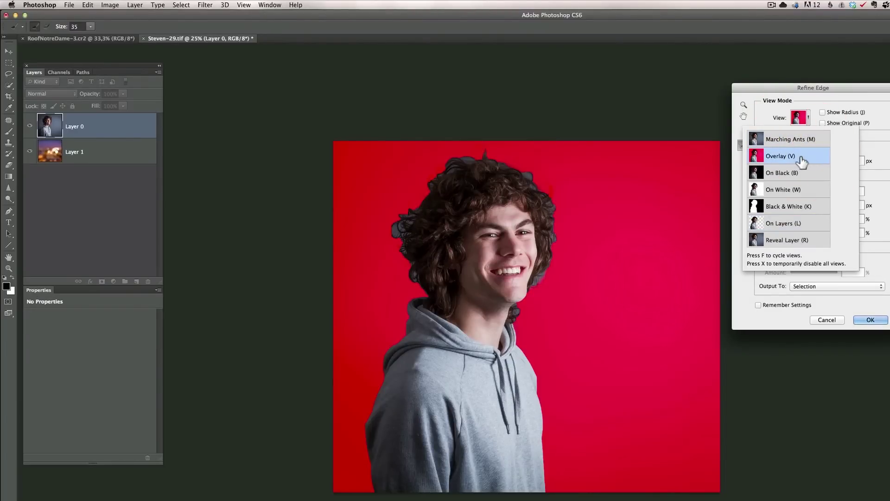
click(802, 175)
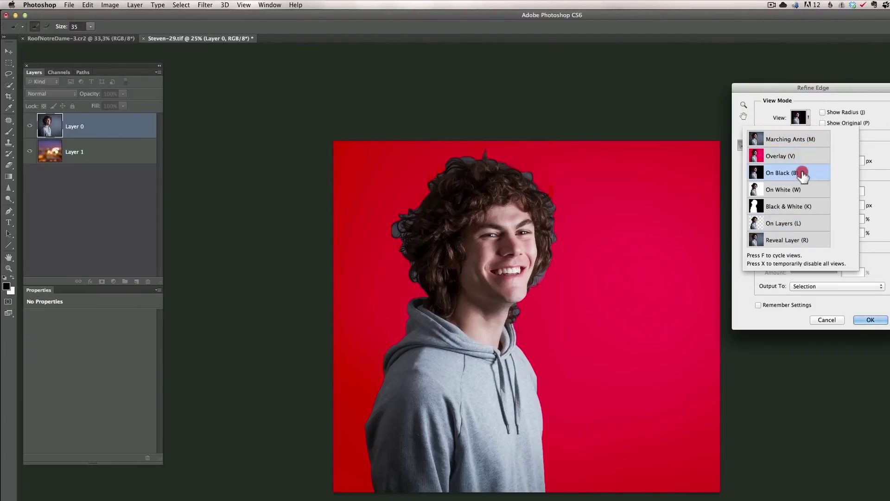
click(800, 191)
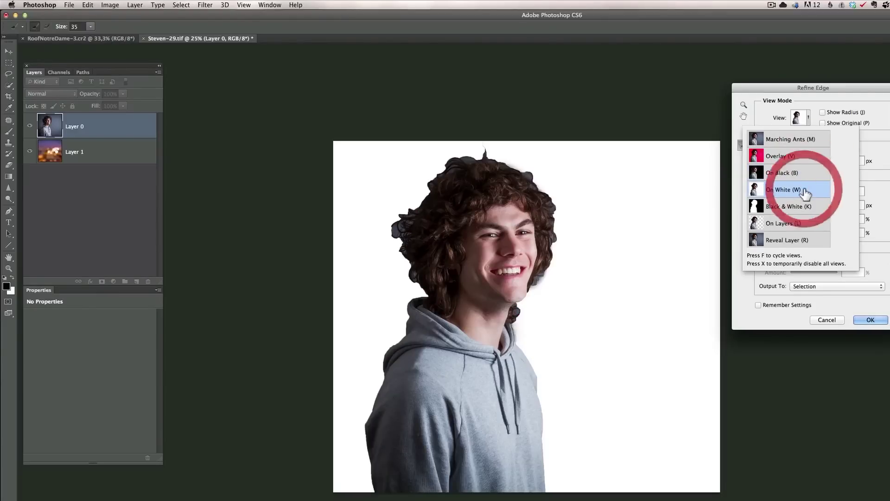
click(808, 226)
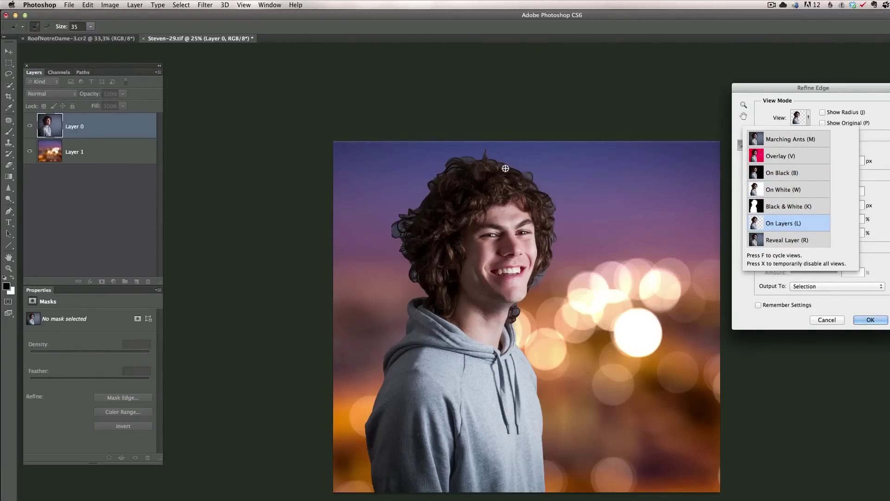
- Paint with an enlarged Refine Radius brush along the crown and right-side hair edges
click(879, 179)
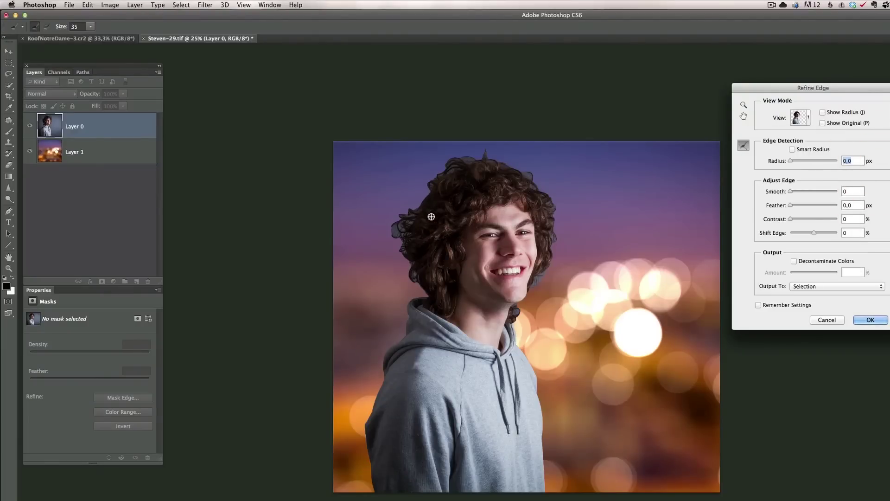
drag(411, 230, 423, 231)
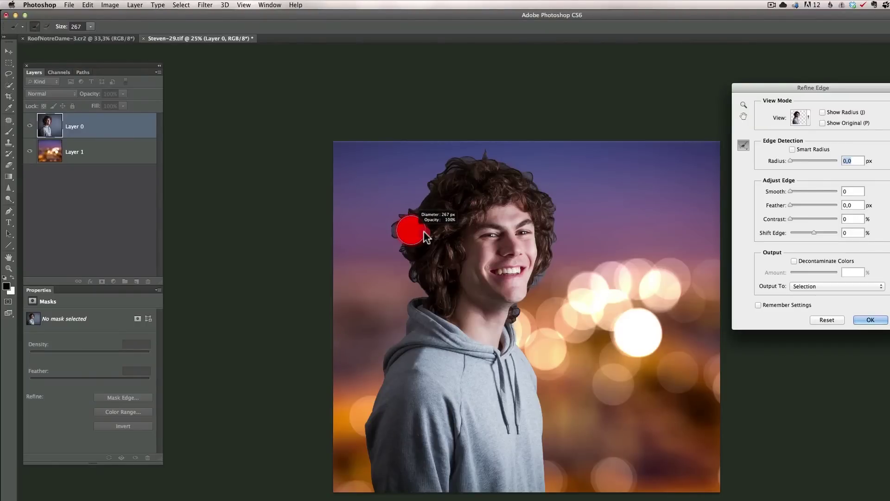
drag(423, 232, 421, 229)
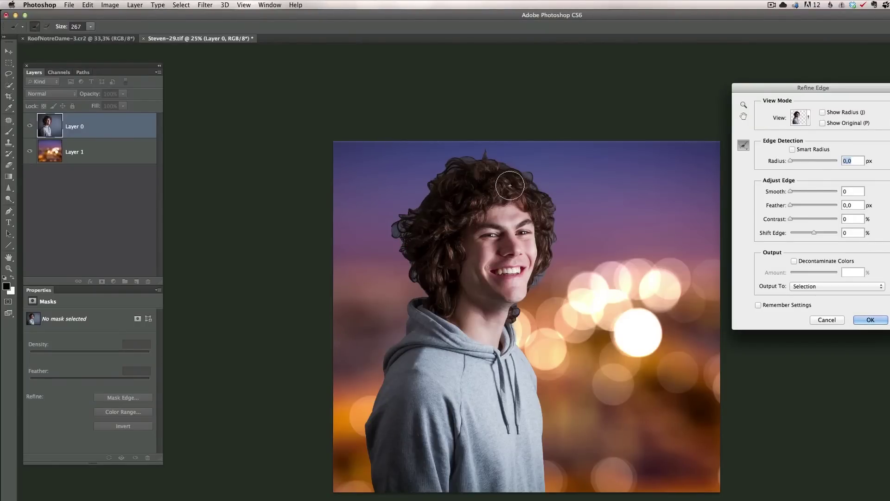
mouse_move(556, 224)
mouse_down()
mouse_move(538, 188)
mouse_move(482, 150)
mouse_move(428, 177)
mouse_move(398, 216)
mouse_move(422, 285)
mouse_up()
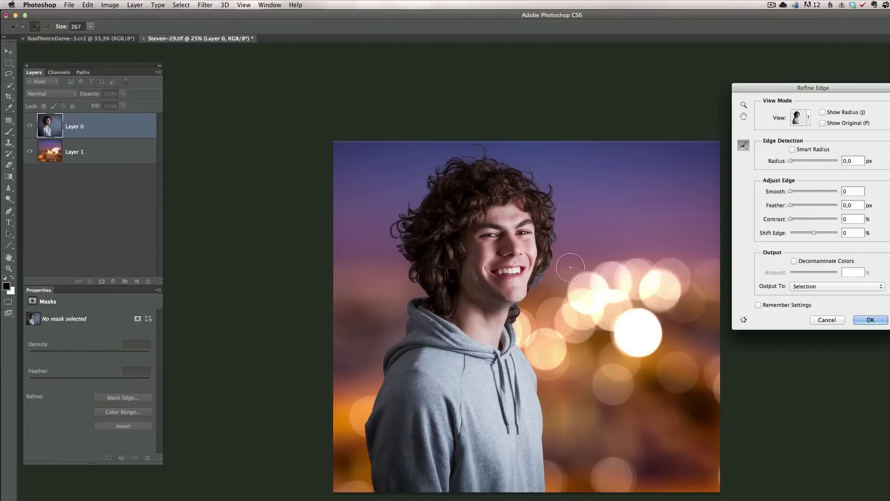
mouse_move(558, 278)
mouse_down()
mouse_move(562, 235)
mouse_move(555, 222)
mouse_move(556, 246)
mouse_move(543, 181)
mouse_move(554, 238)
mouse_move(541, 286)
mouse_move(550, 221)
mouse_move(524, 166)
mouse_up()
- Enable Smart Radius with a 2 px radius and Smooth set to 2
click(792, 149)
drag(791, 160, 795, 161)
drag(789, 192, 791, 192)
- Accept the refined edge and add a layer mask to Layer 0 from it
click(870, 320)
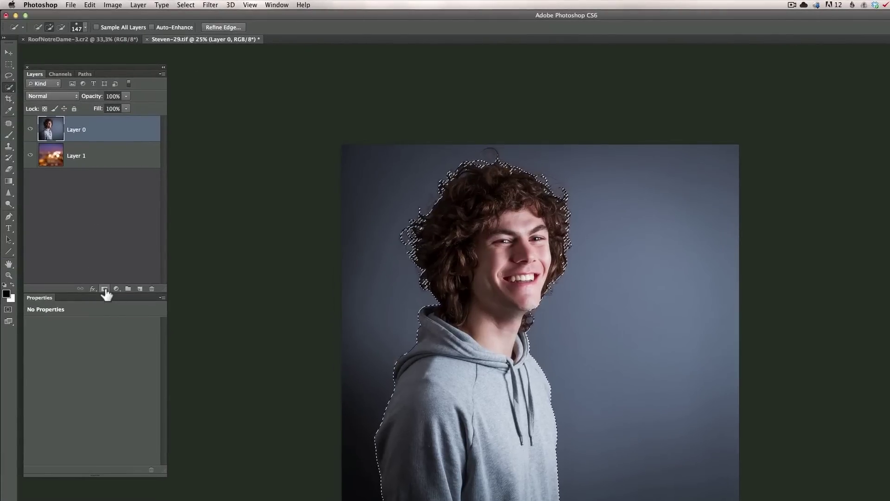
click(104, 289)
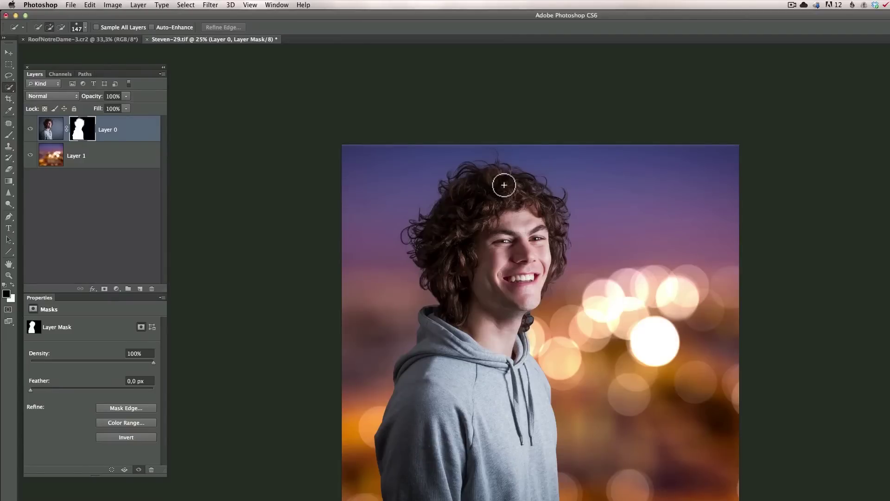
- Add a Selective Color layer clipped to Layer 0 with Neutrals at Cyan −9, Magenta +1, Yellow +5
click(52, 133)
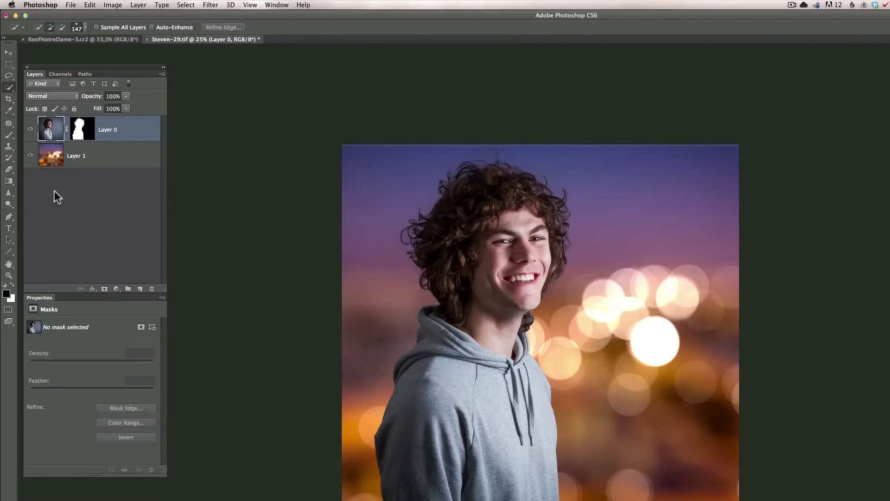
click(116, 288)
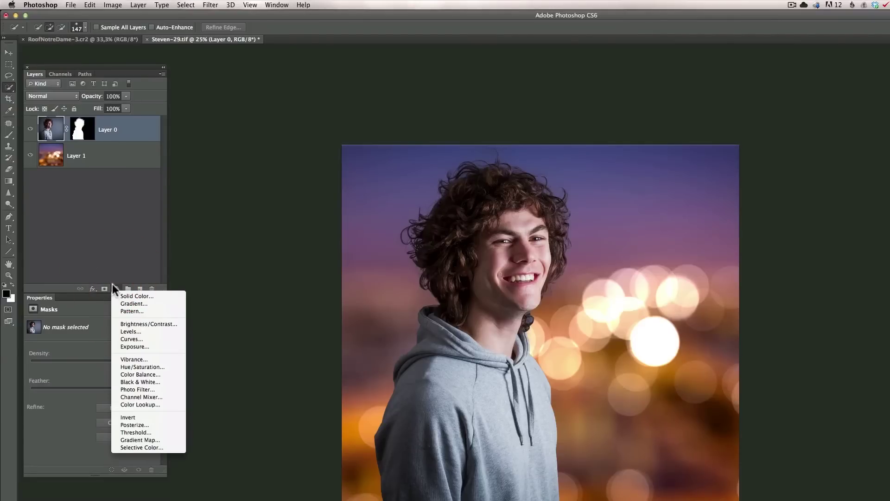
click(147, 448)
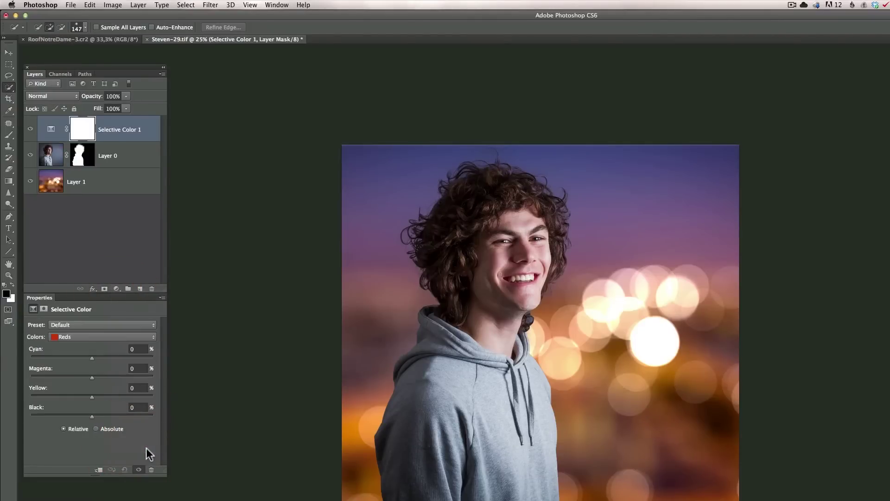
alt+click(50, 140)
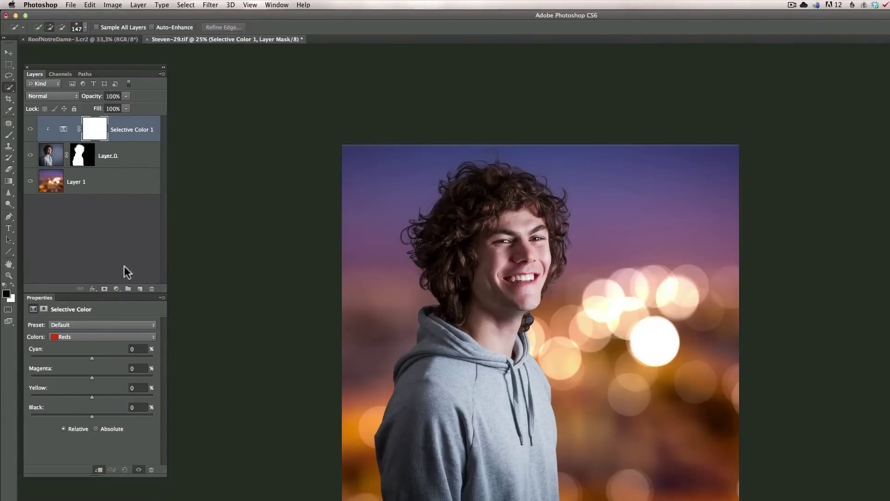
click(107, 332)
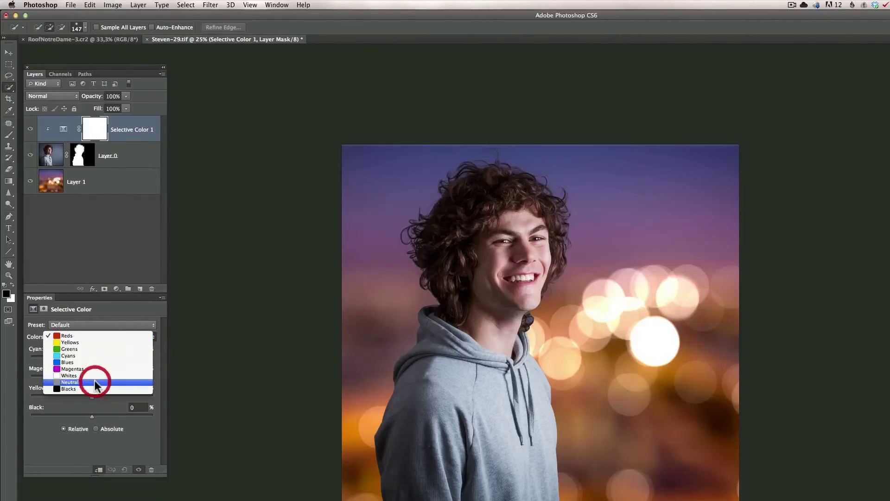
click(95, 379)
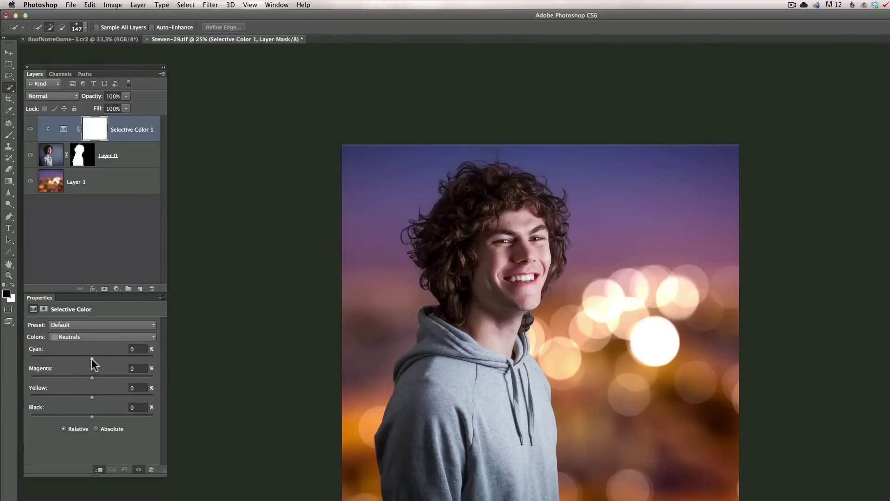
mouse_move(91, 358)
mouse_down()
mouse_move(110, 358)
mouse_move(77, 358)
mouse_up()
mouse_move(87, 359)
mouse_down()
mouse_move(93, 397)
mouse_move(86, 358)
mouse_up()
- Crop the canvas slightly narrower by pulling the right crop edge inward
click(9, 99)
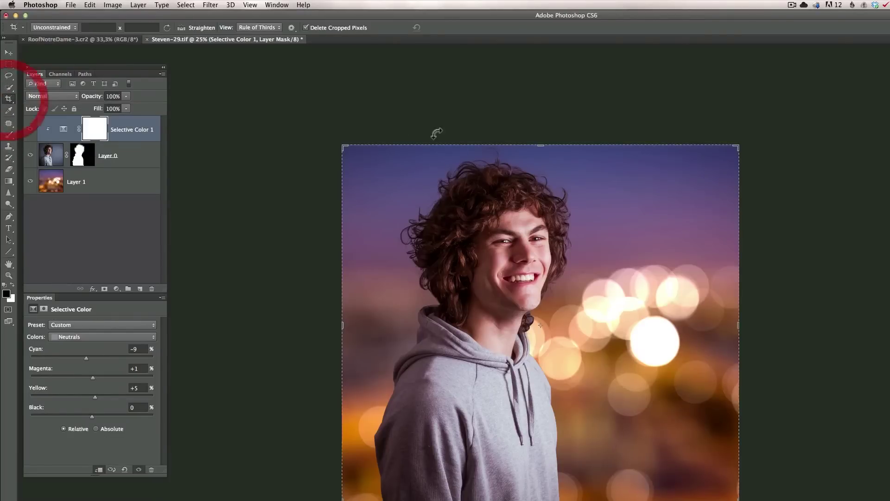
click(541, 146)
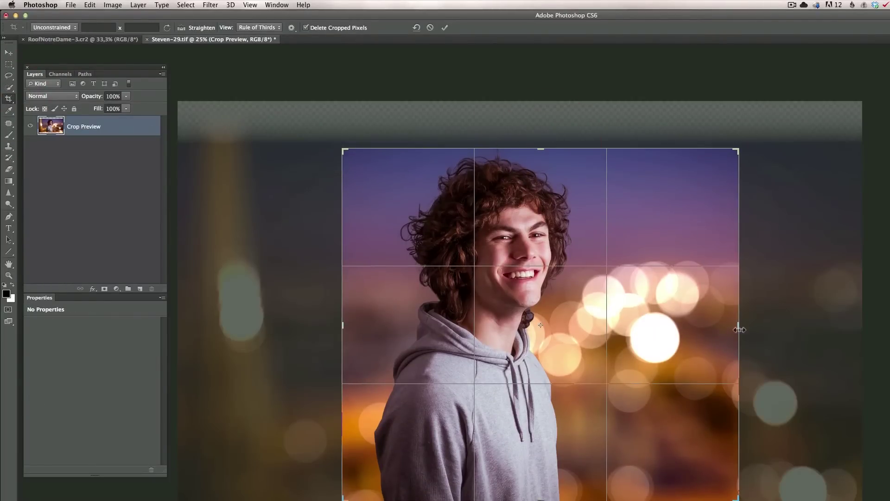
drag(739, 329, 725, 324)
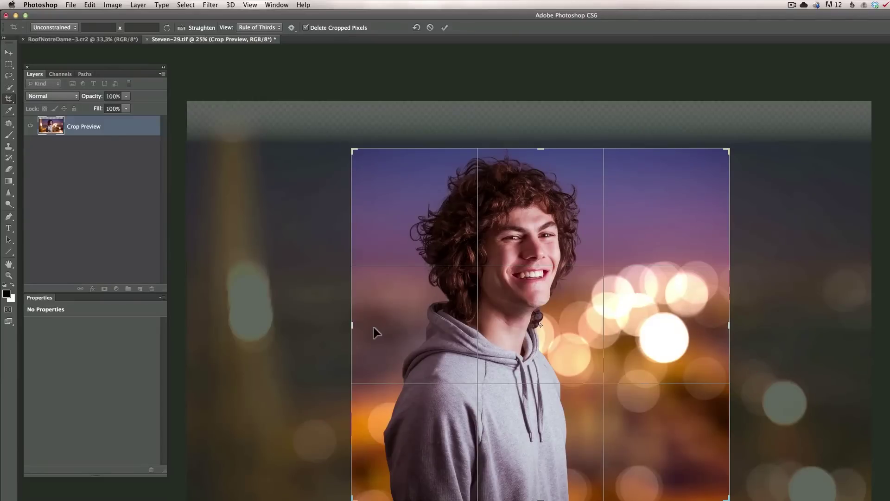
key(Return)
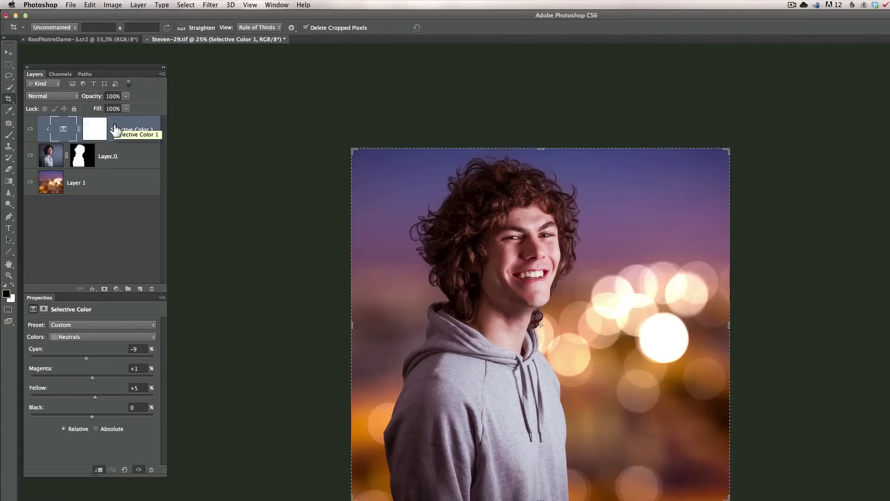
- Stamp all visible layers into a new Layer 2 set to Multiply
key(super+alt+shift+e)
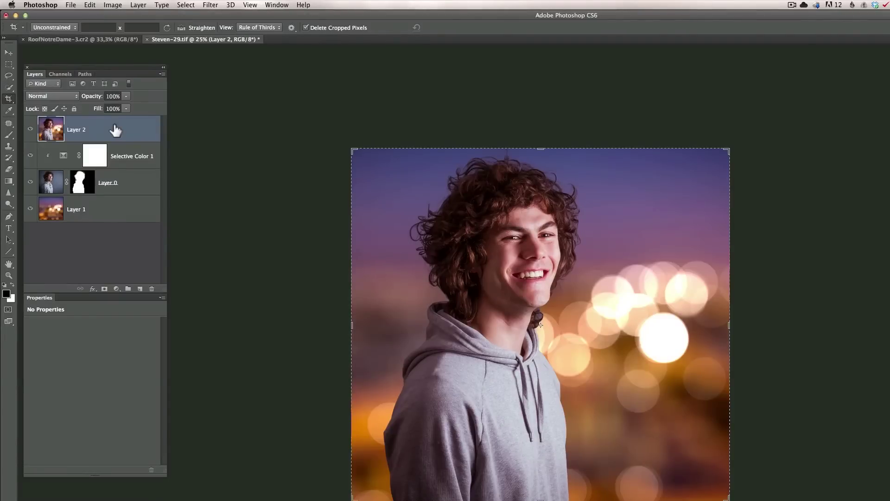
click(73, 96)
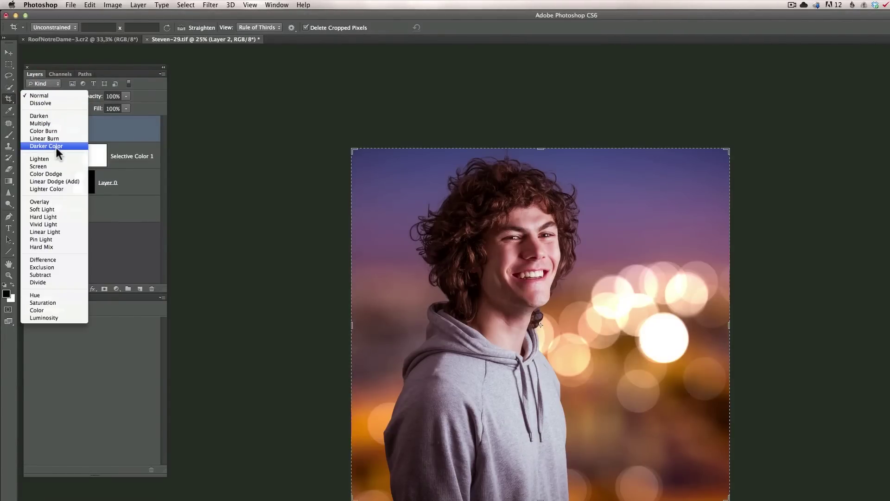
click(58, 124)
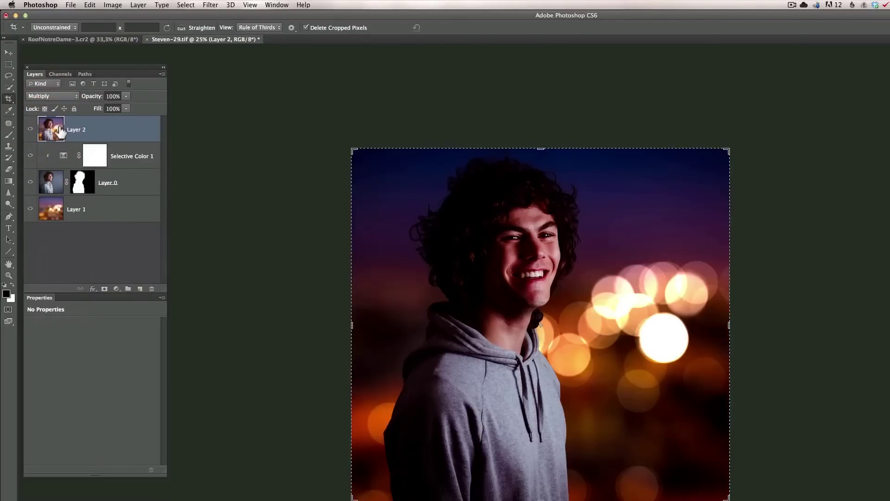
- Select a rectangle around the man, feather it 500 px, and delete the centre
click(9, 65)
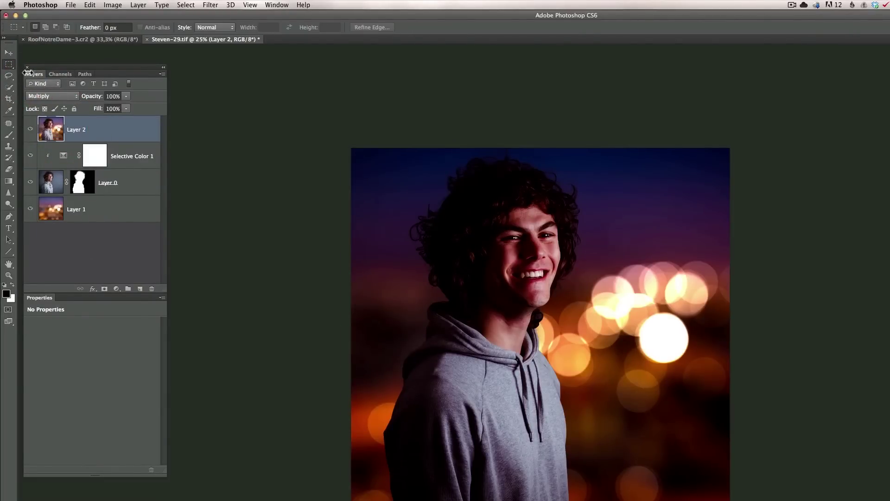
drag(390, 184, 679, 469)
click(678, 473)
key(super+z)
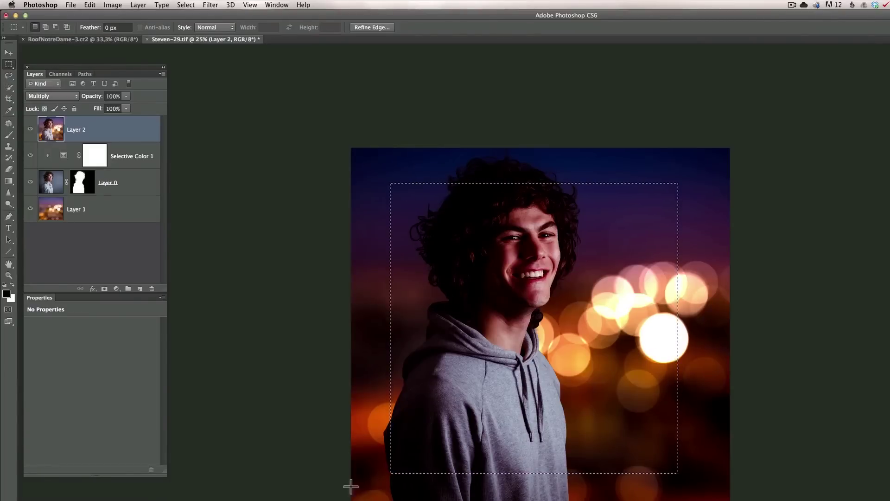
click(184, 5)
mouse_move(193, 117)
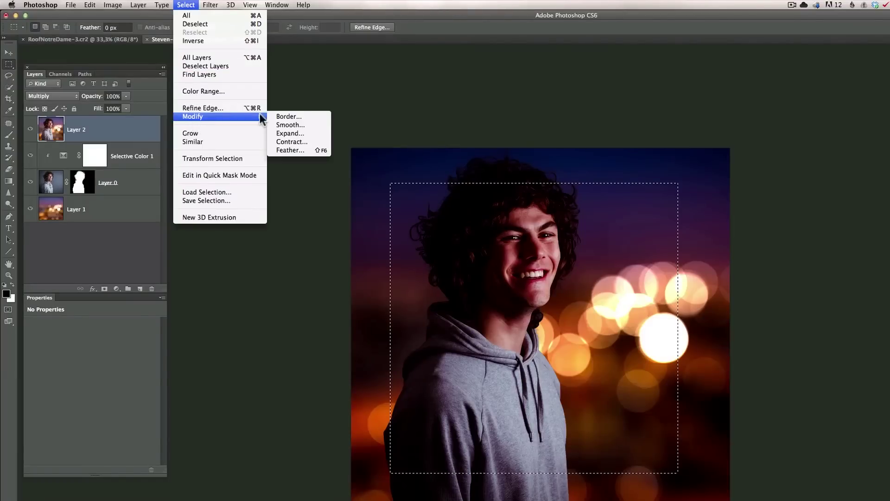
click(309, 150)
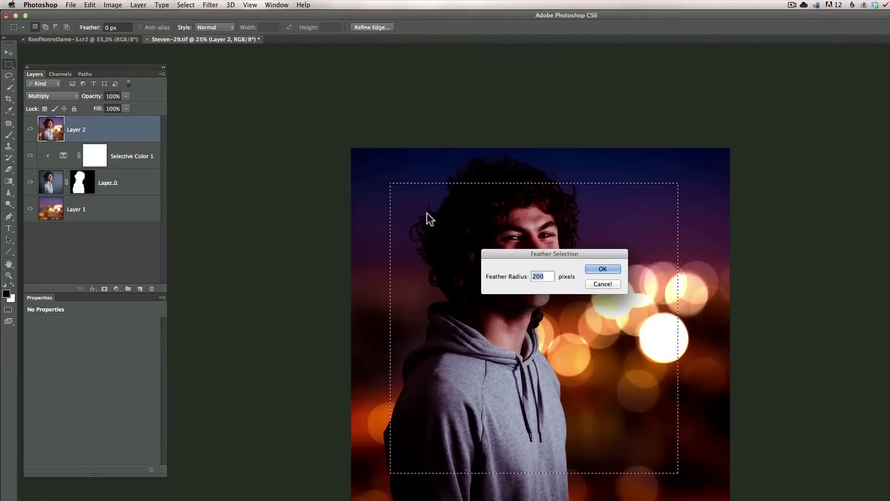
text(500)
key(Return)
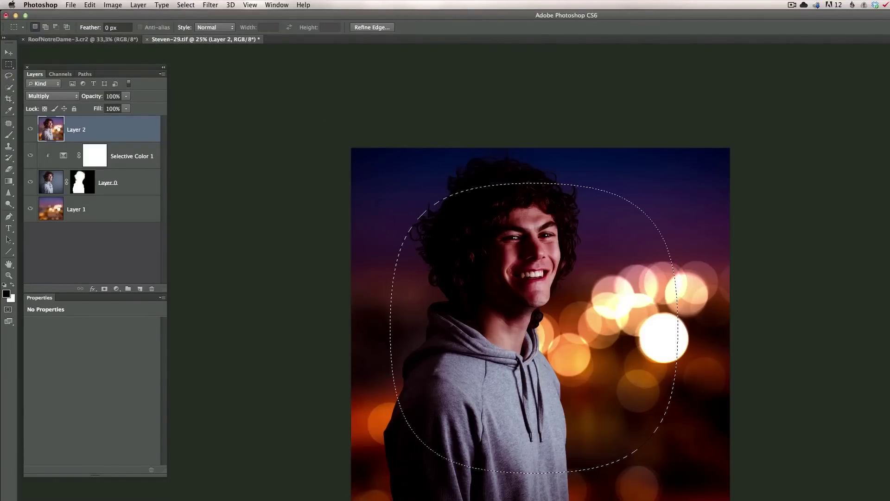
key(Delete)
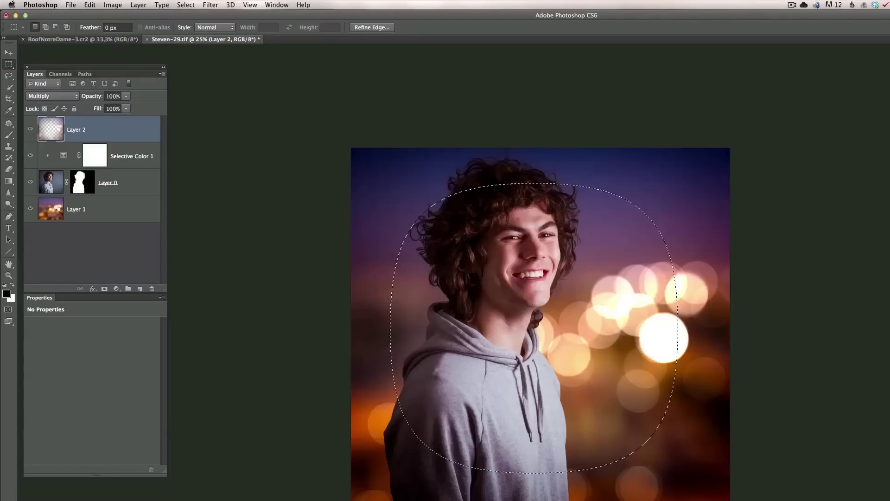
- Deselect the feathered selection and toggle Layer 2 off and on to compare the vignette
click(415, 201)
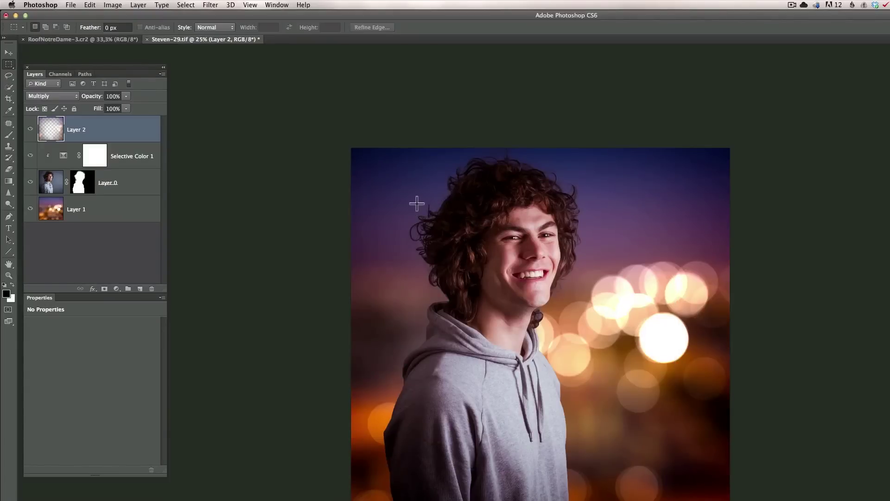
click(31, 130)
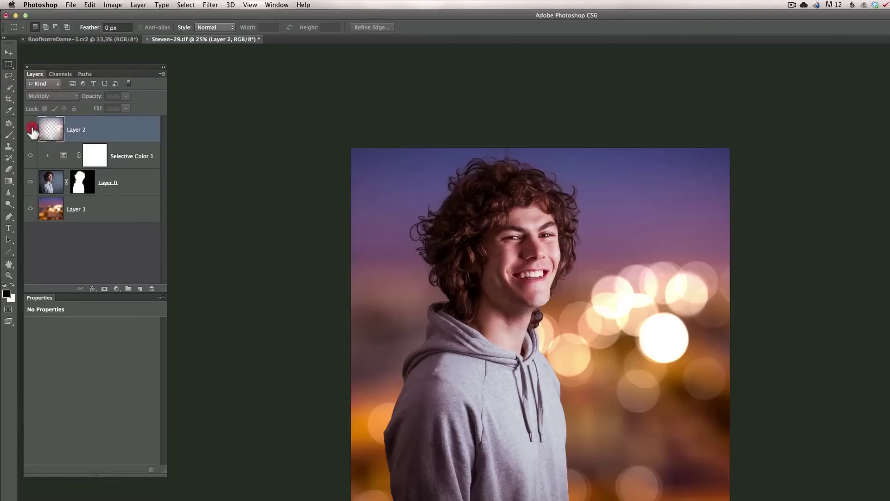
click(30, 130)
- Lower Layer 2's opacity to 45%, then preview Layer 0 alone before restoring all layers
drag(93, 97, 69, 96)
alt+click(30, 183)
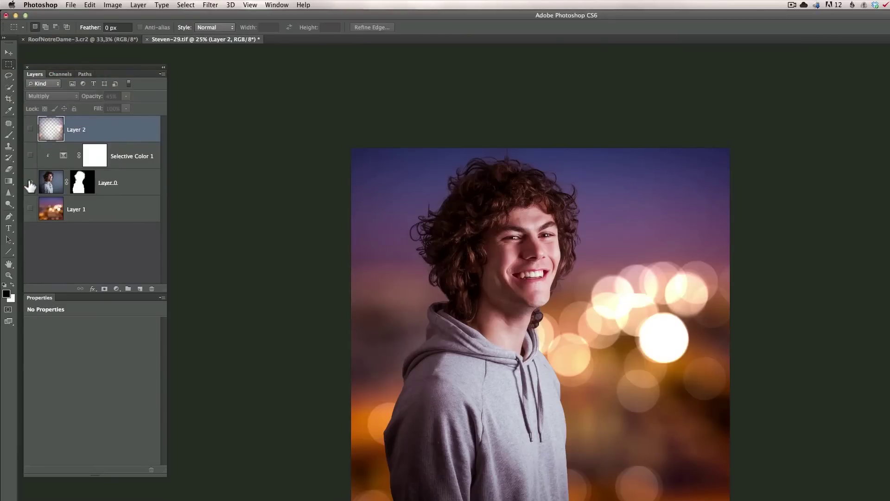
alt+click(30, 183)
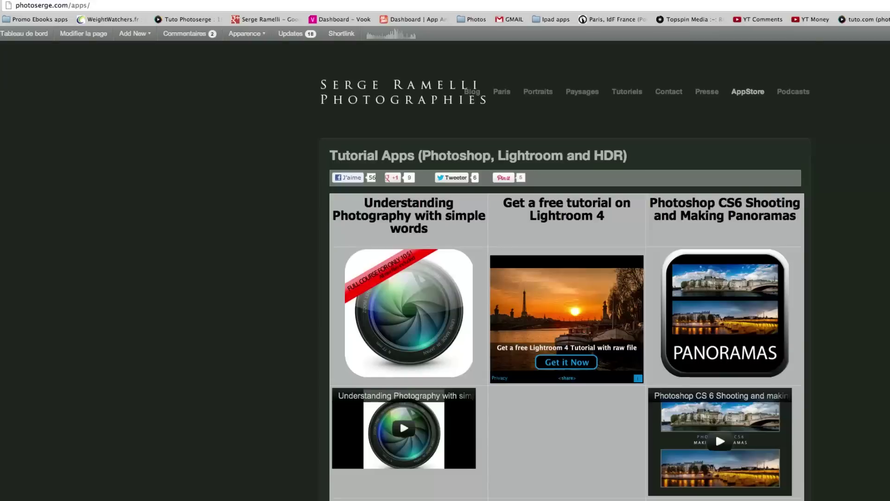
- Scroll down and back up through the photoserge.com Tutorial Apps page
scroll(565, 269, down, 5)
scroll(566, 268, down, 3)
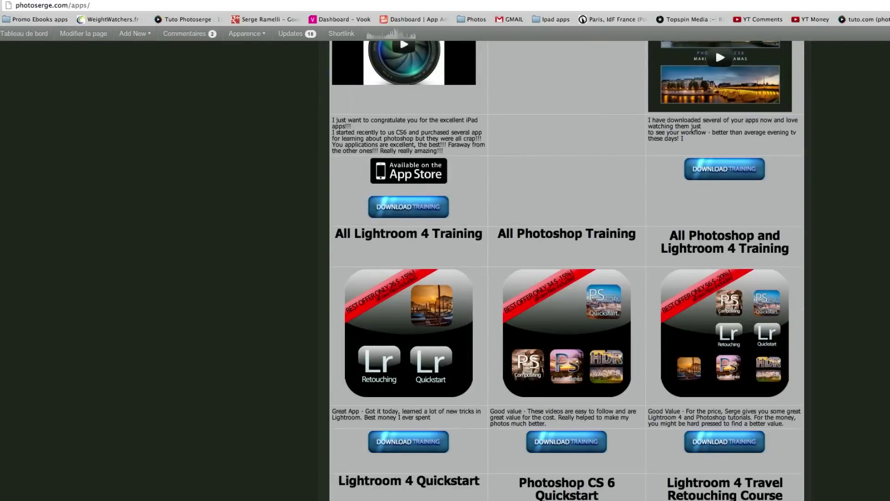
scroll(566, 269, down, 3)
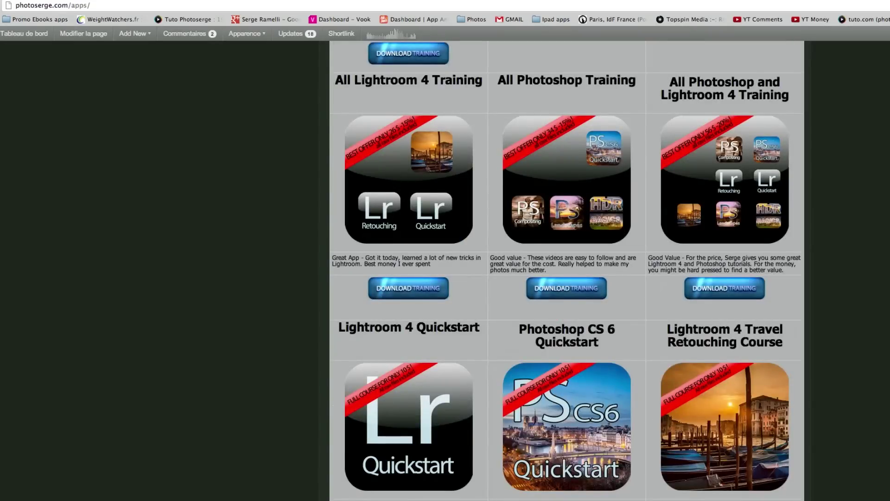
scroll(853, 351, up, 3)
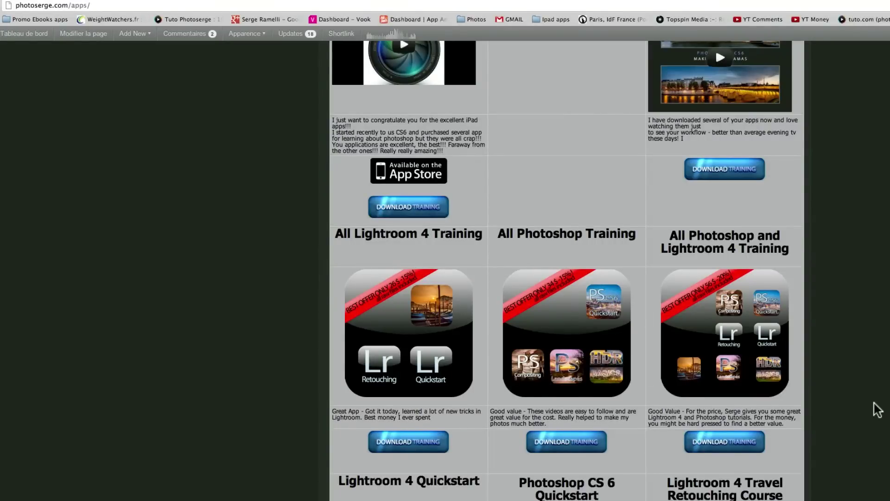
scroll(877, 409, up, 5)
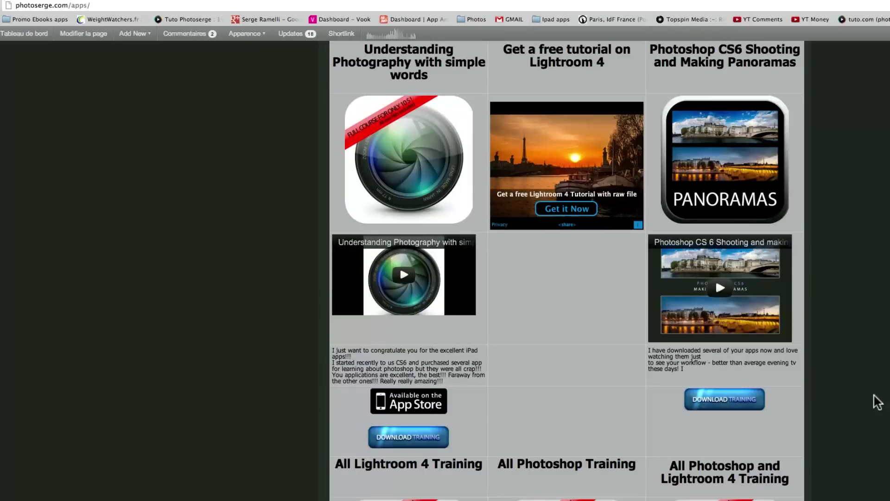
scroll(878, 399, up, 3)
- Go to the Podcasts page and skim its list of raw-file episodes
click(793, 92)
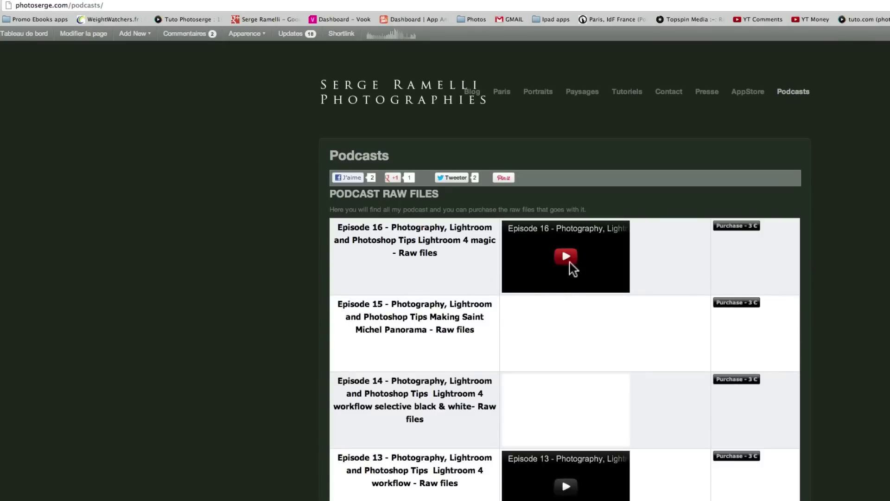
scroll(839, 306, down, 8)
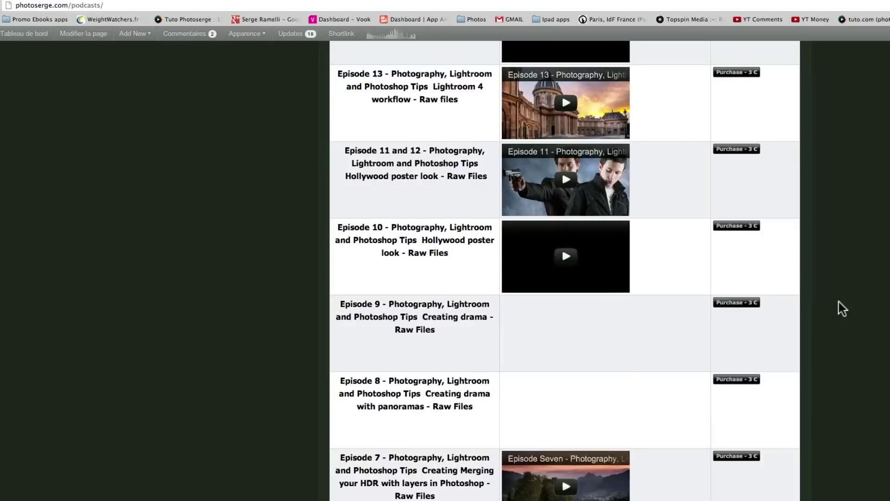
scroll(840, 307, up, 8)
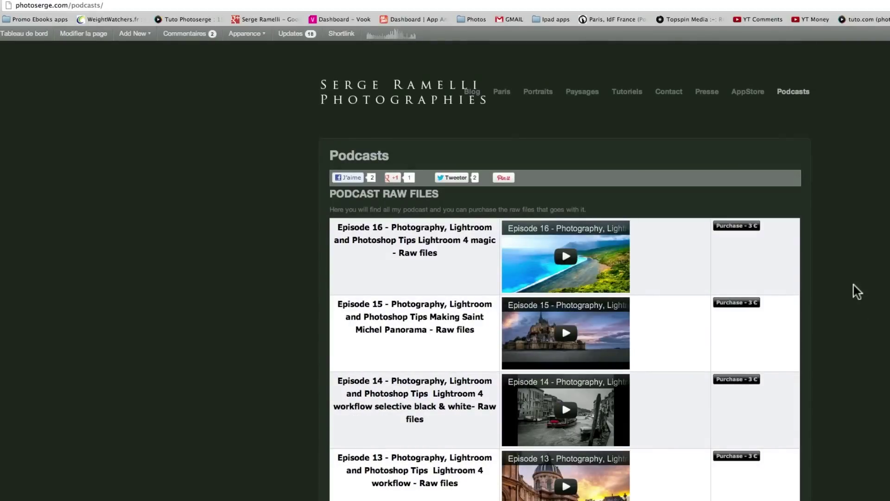